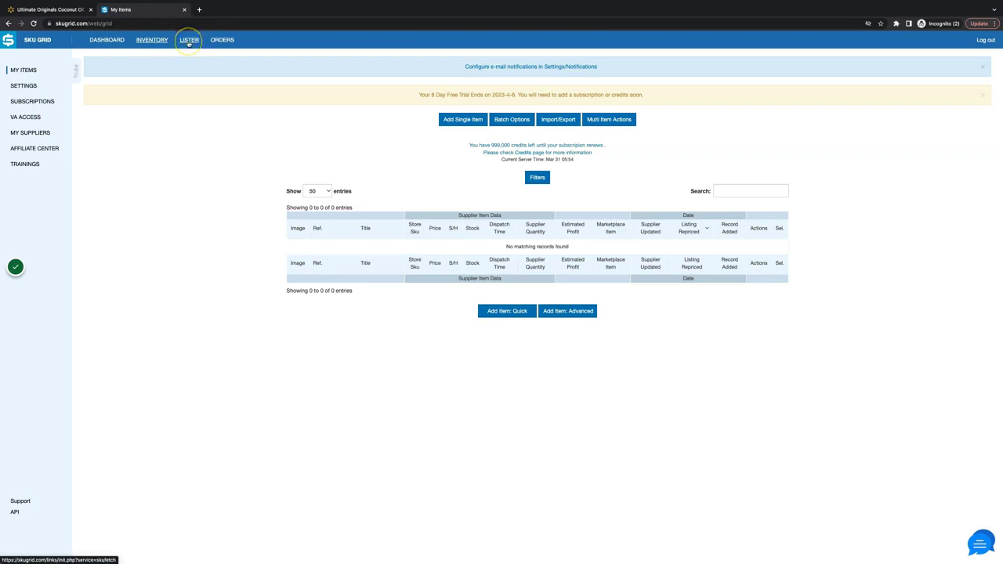
# Open the Lister, dismiss the cookie notice and workspace message, and create a new workspace named eBay.
pyautogui.click(189, 41)
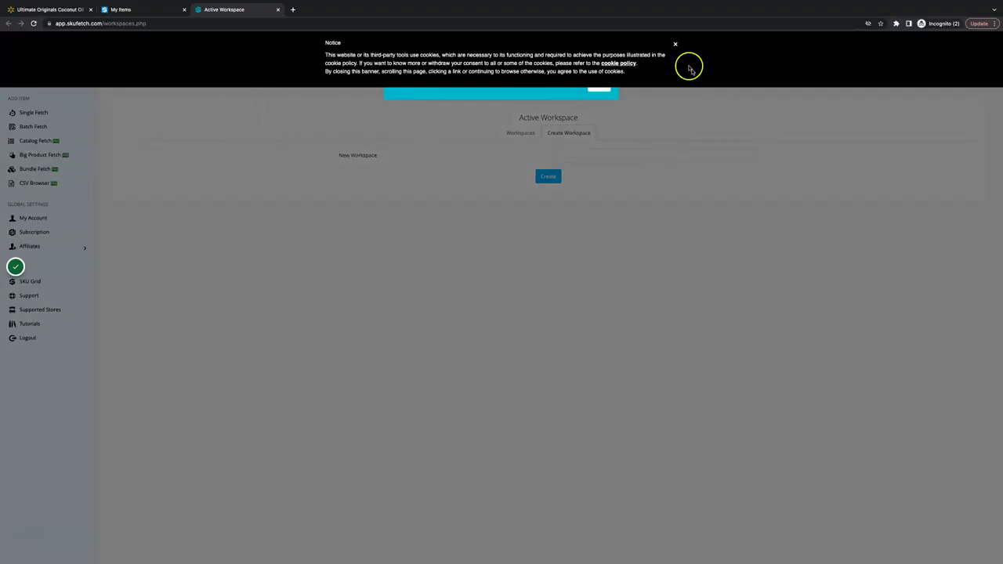
pyautogui.click(675, 44)
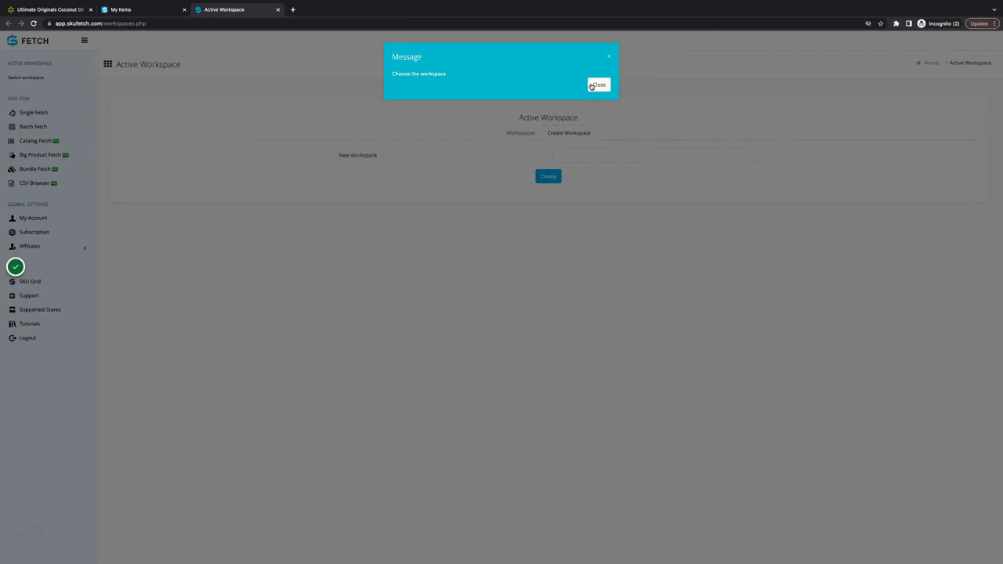
pyautogui.click(591, 86)
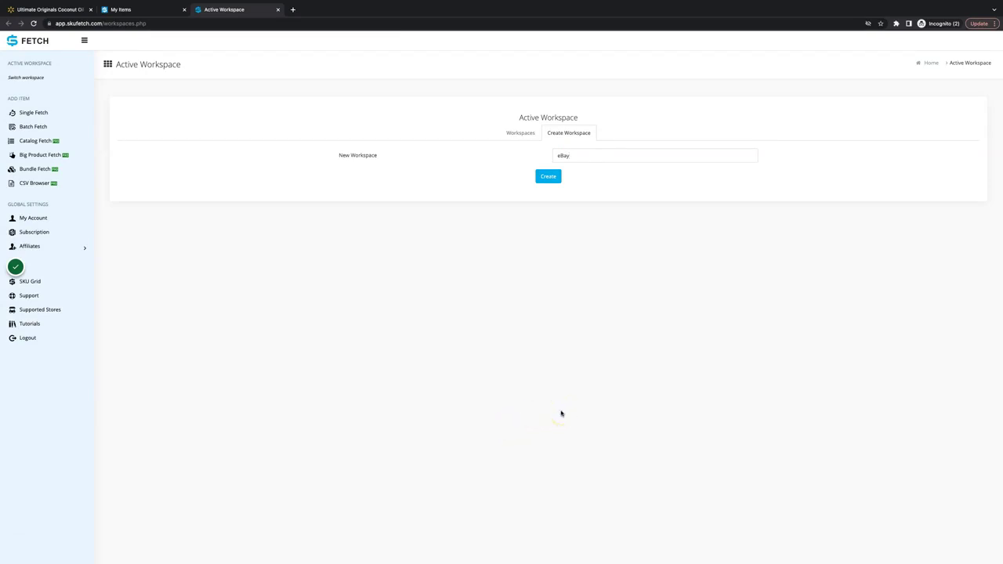
pyautogui.click(548, 180)
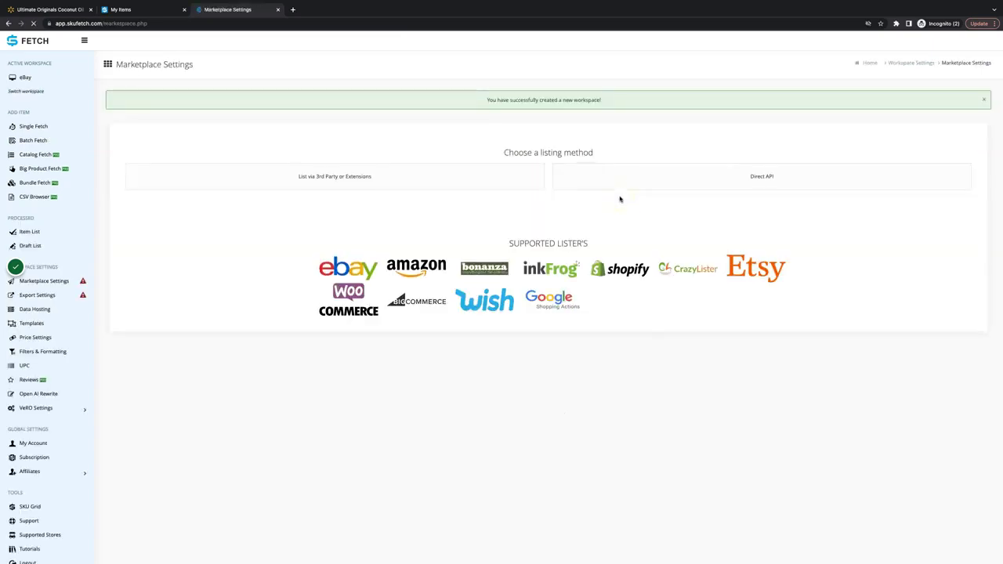
# Set the workspace to list by Direct API on eBay United States and grant Sku Fetch access to the eBay account.
pyautogui.click(765, 187)
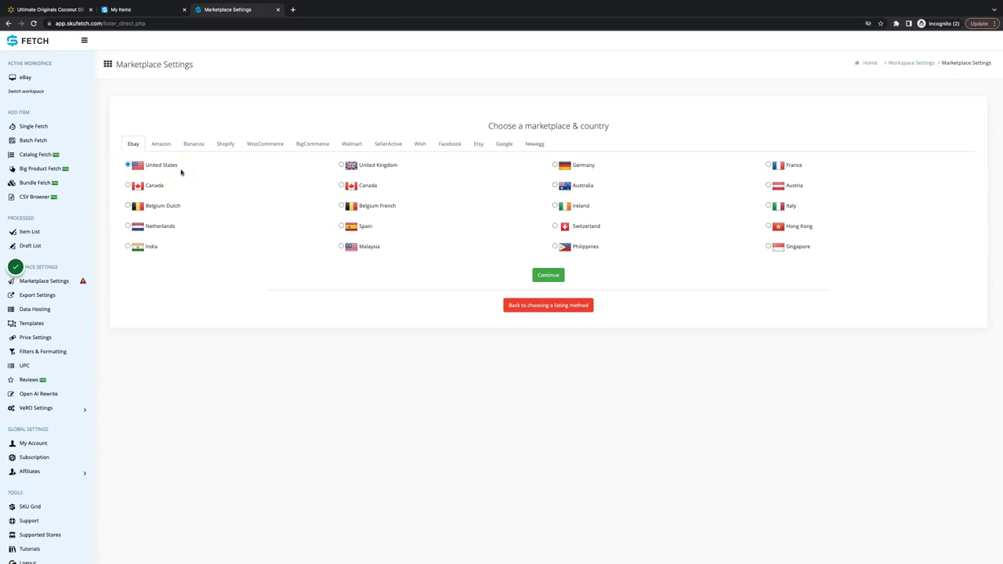
pyautogui.click(552, 276)
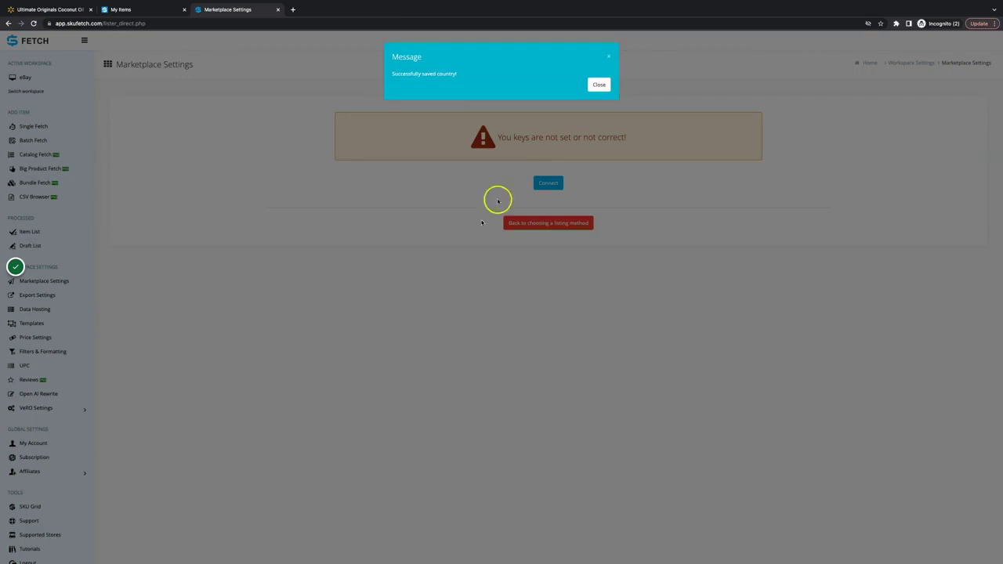
pyautogui.click(600, 85)
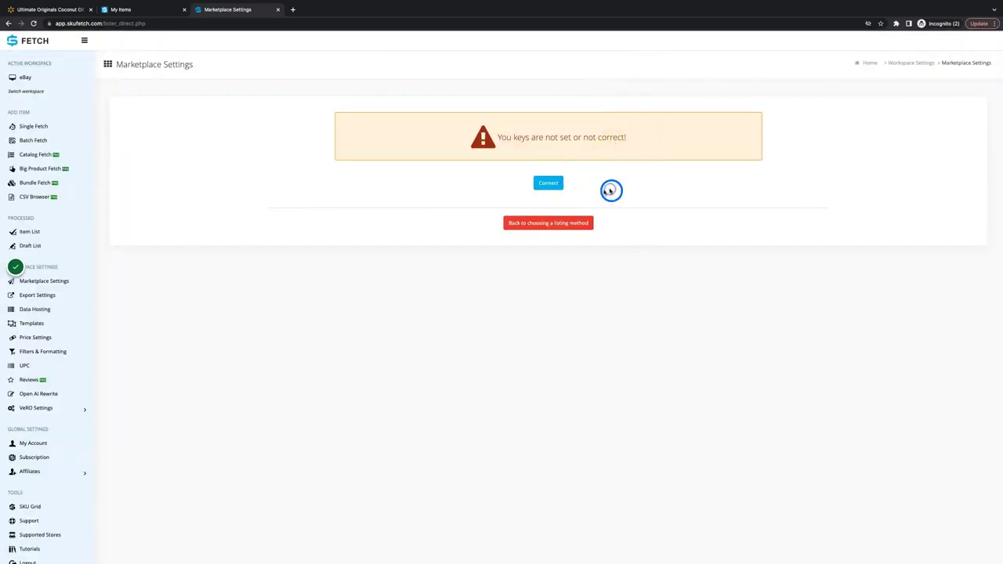
pyautogui.click(549, 184)
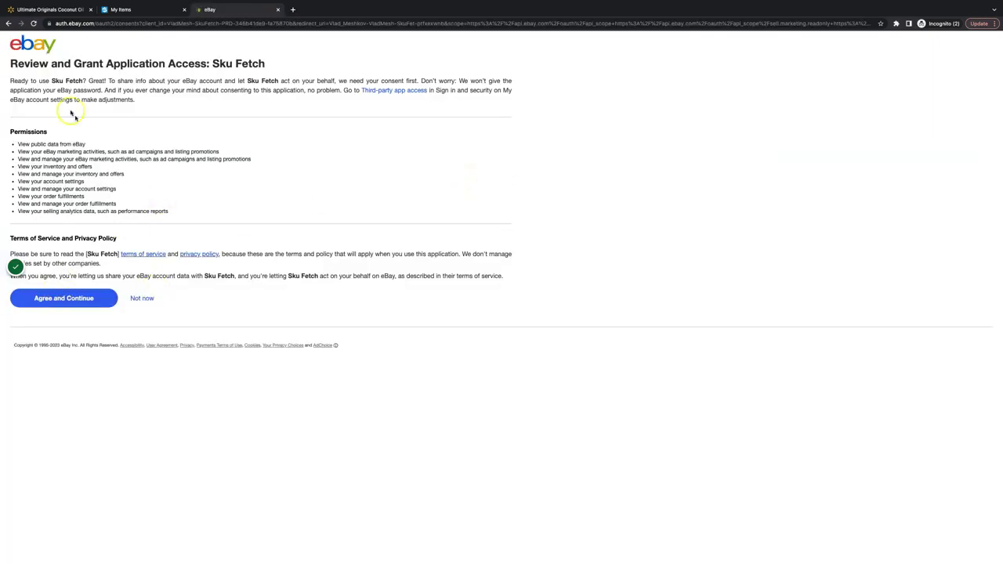
pyautogui.click(63, 301)
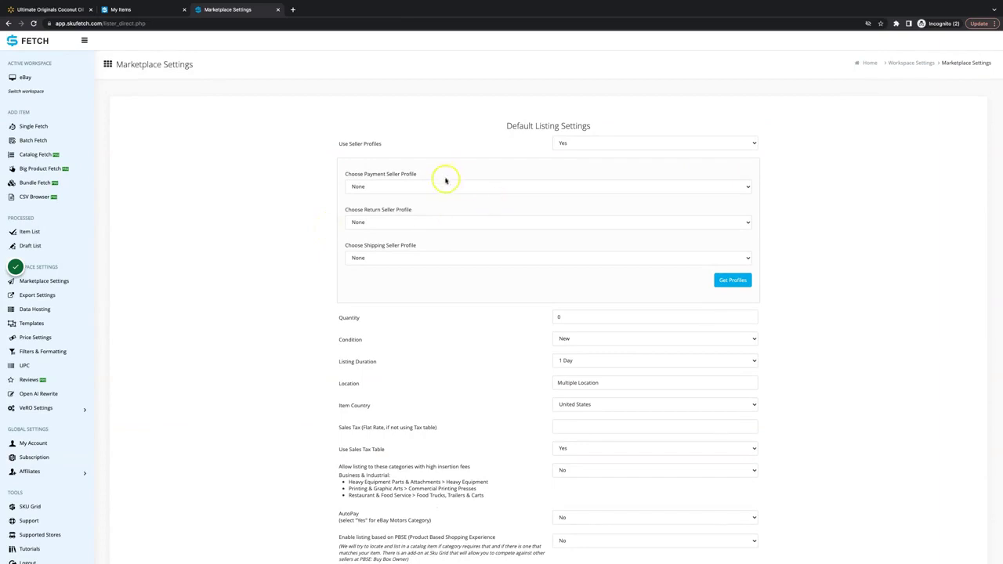
# Choose PayPal as payment profile, 14 Days Returns as return profile and Ground Shipping as shipping profile, then get the profiles.
pyautogui.click(385, 189)
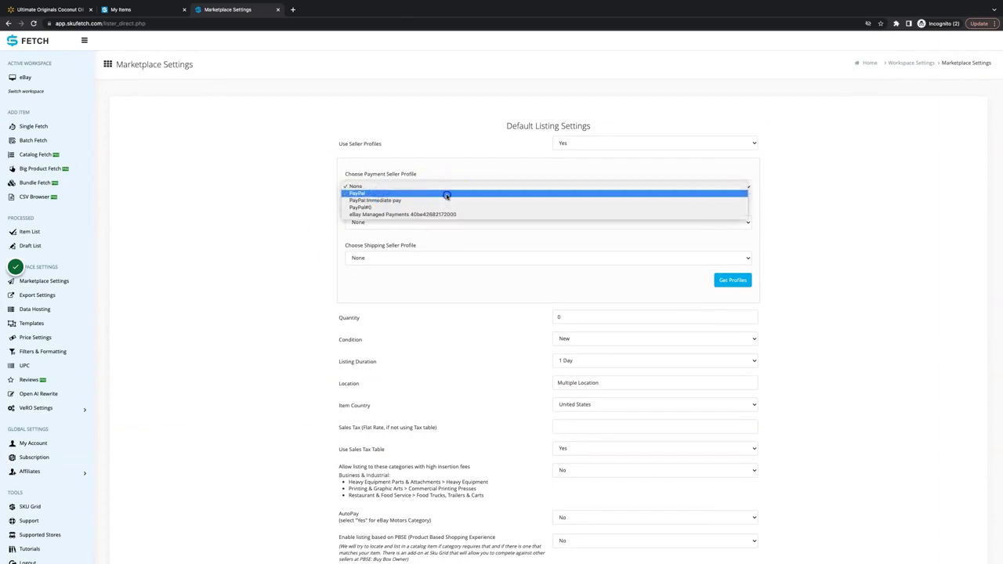
pyautogui.click(447, 195)
pyautogui.click(408, 224)
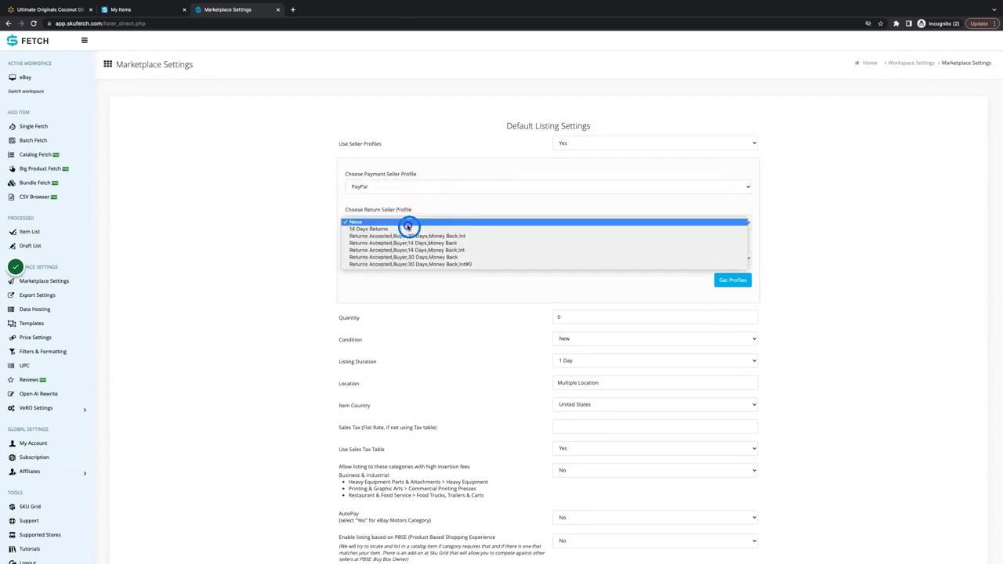
pyautogui.click(448, 228)
pyautogui.click(439, 259)
pyautogui.click(447, 266)
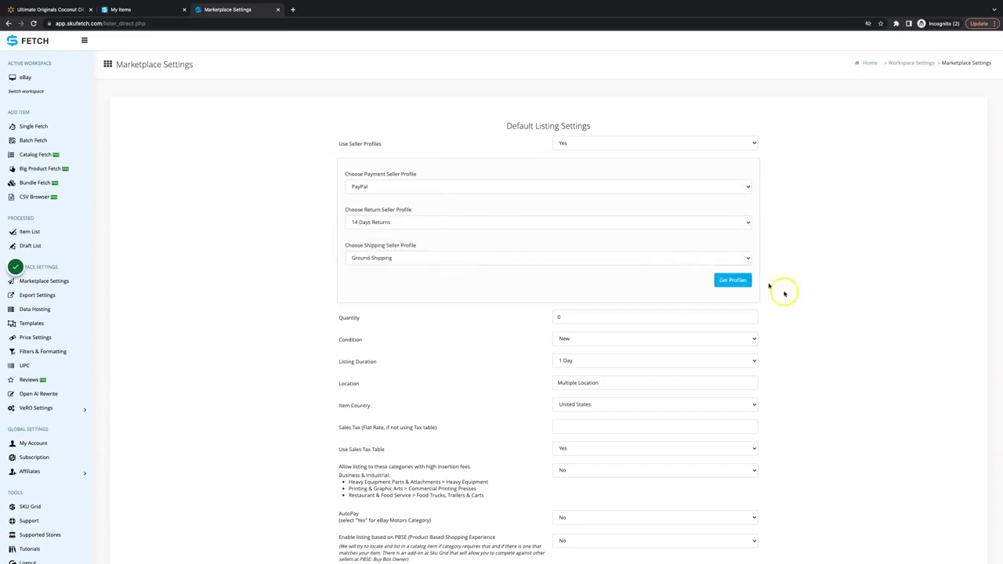
pyautogui.click(734, 281)
# Set the default listing quantity to 10 and the listing duration to GTC.
pyautogui.scroll(-1, 778, 293)
pyautogui.scroll(-1, 777, 294)
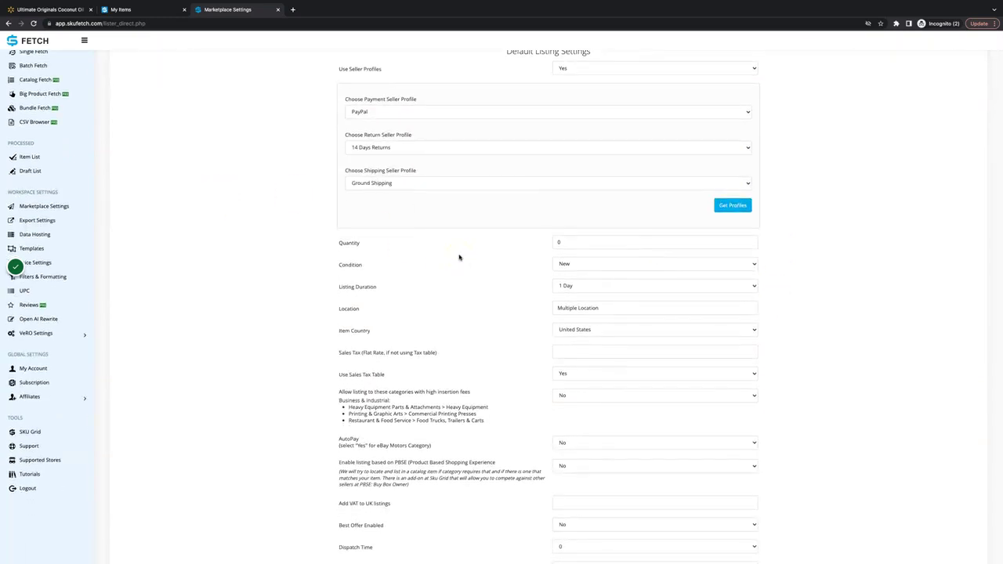
pyautogui.click(611, 239)
pyautogui.doubleClick(709, 240)
pyautogui.write('10')
pyautogui.click(636, 289)
pyautogui.click(603, 361)
pyautogui.click(630, 313)
pyautogui.click(801, 311)
pyautogui.click(605, 353)
# Set the dispatch time to 5 and fill in the seller's postal code.
pyautogui.scroll(-1, 645, 330)
pyautogui.scroll(-3, 645, 330)
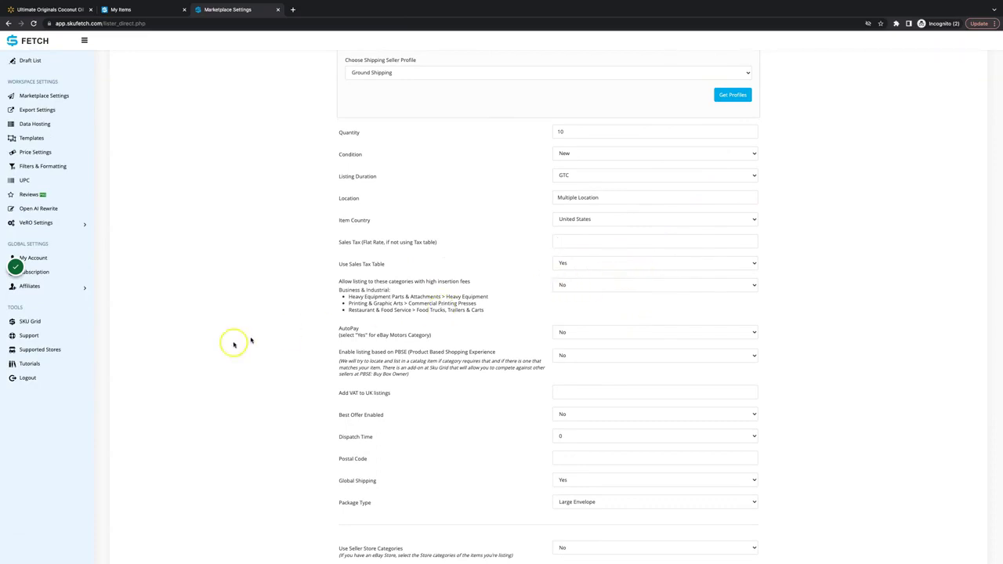
pyautogui.scroll(-1, 432, 321)
pyautogui.scroll(-3, 432, 324)
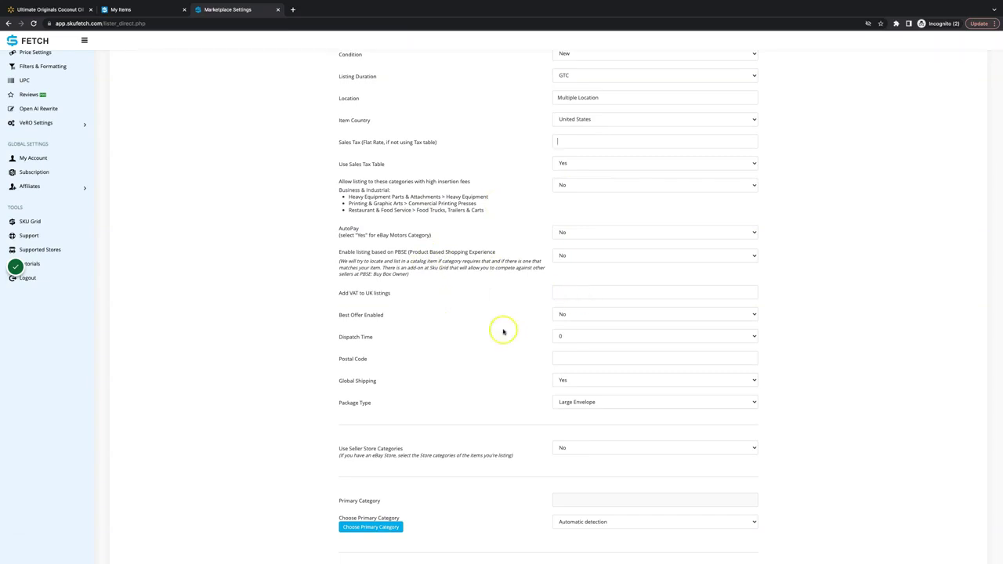
pyautogui.click(617, 339)
pyautogui.click(570, 371)
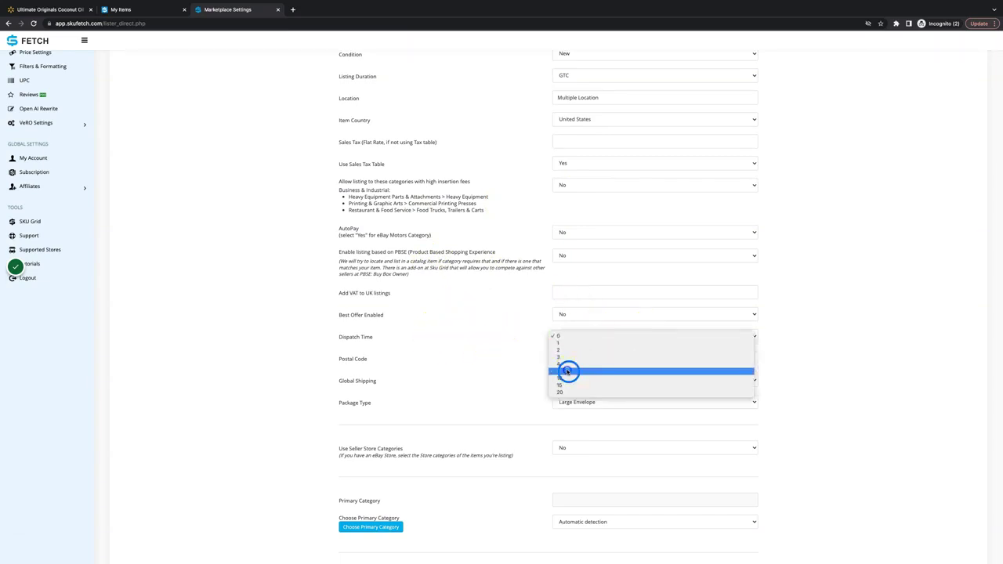
pyautogui.click(592, 354)
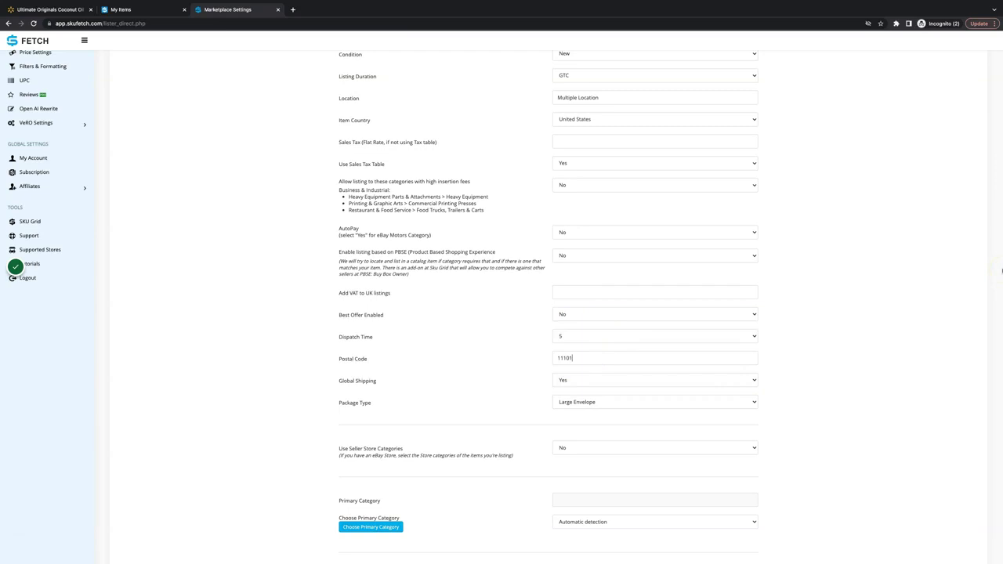
# Check the store, primary and secondary category options and save the default listing settings.
pyautogui.scroll(-3, 416, 466)
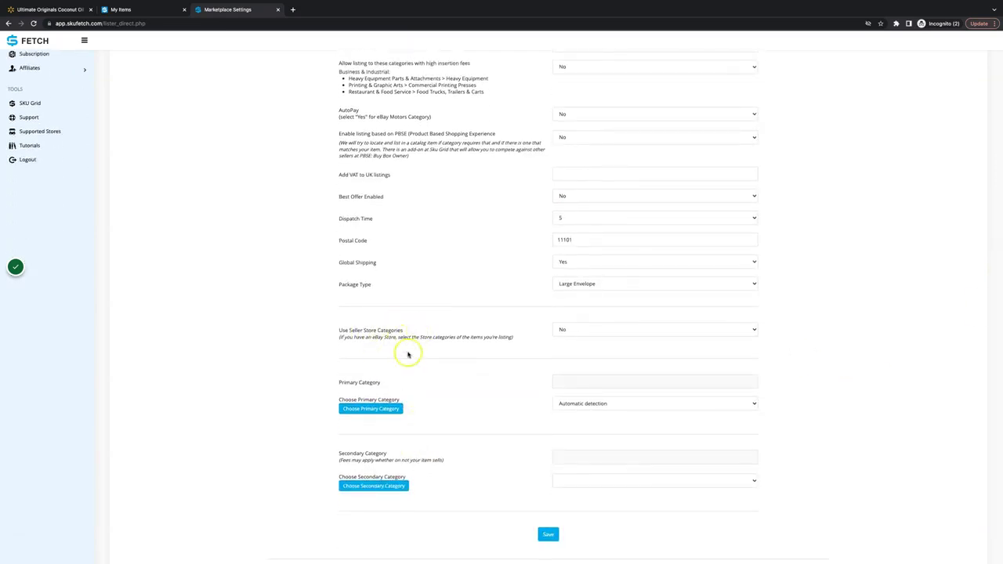
pyautogui.scroll(-2, 522, 381)
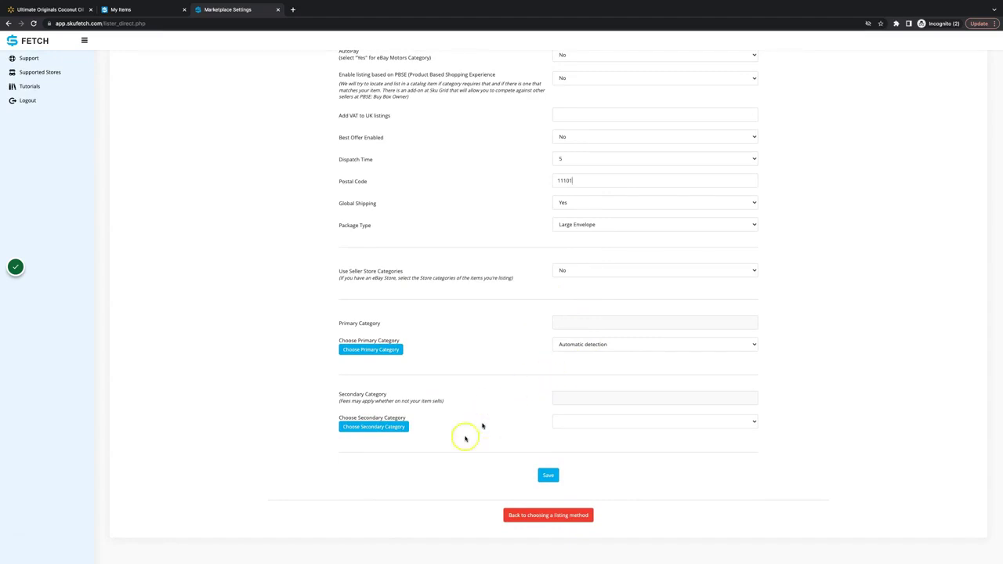
pyautogui.click(637, 431)
pyautogui.click(829, 390)
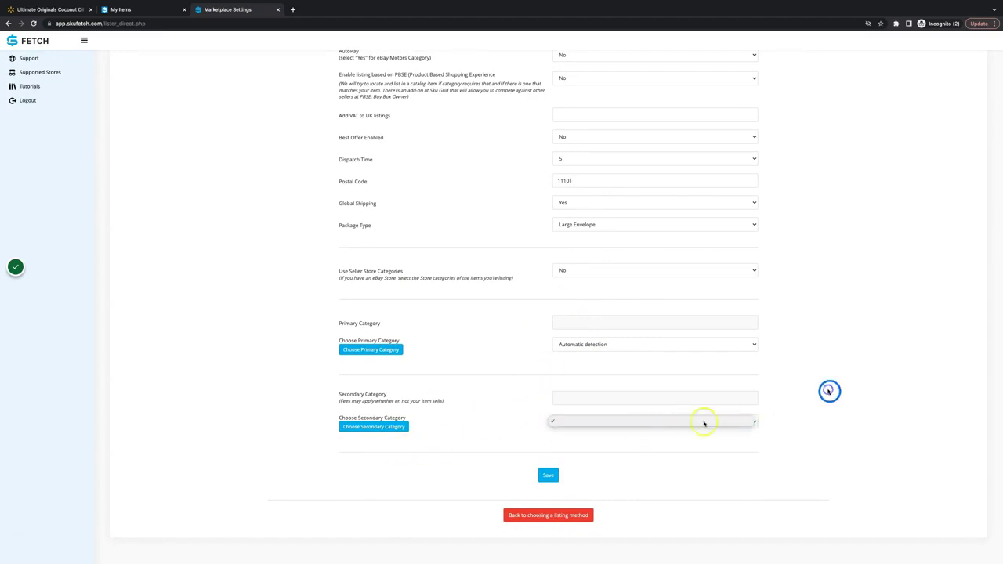
pyautogui.click(546, 476)
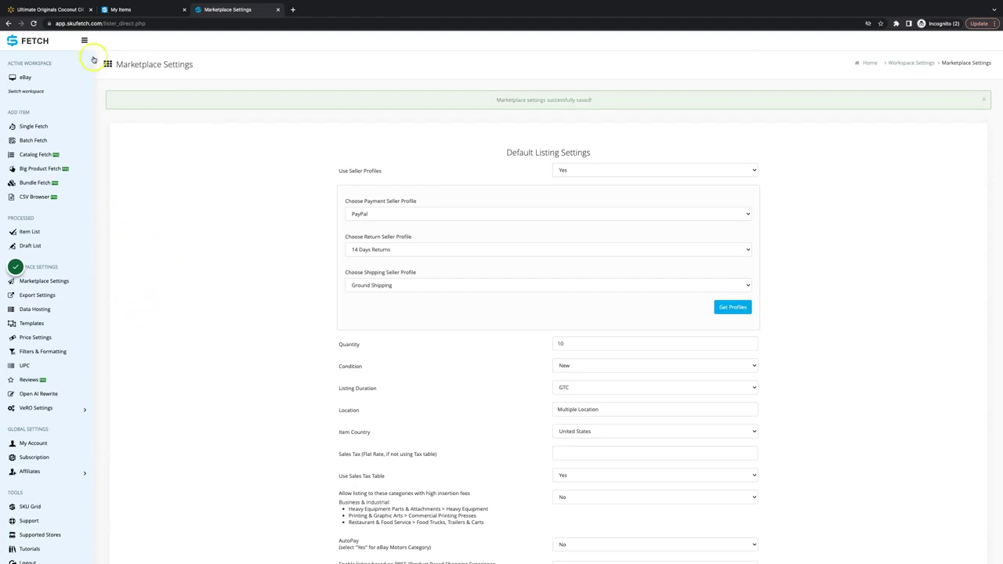
# Switch to the Walmart page of the Ultimate Originals coconut hair oil and copy its product URL.
pyautogui.click(68, 11)
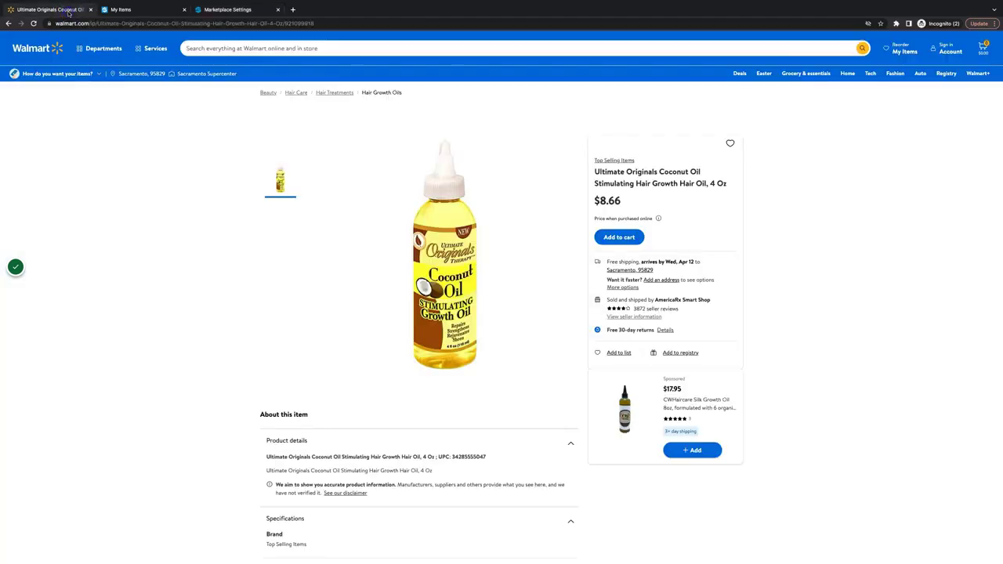
pyautogui.click(106, 22)
pyautogui.press('super+c')
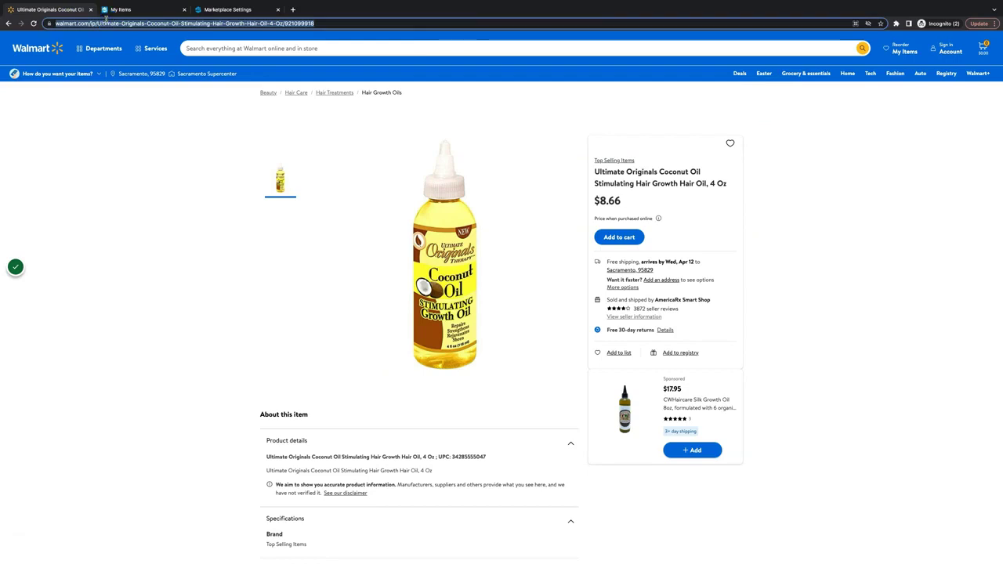
# Return to Sku Fetch and process the copied Walmart product URL with Single Fetch.
pyautogui.click(239, 10)
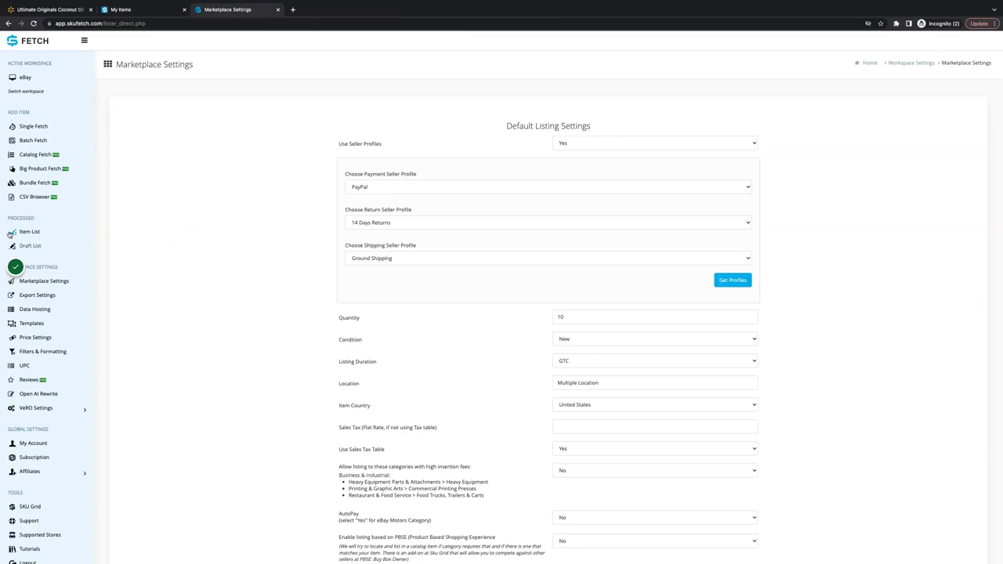
pyautogui.click(39, 126)
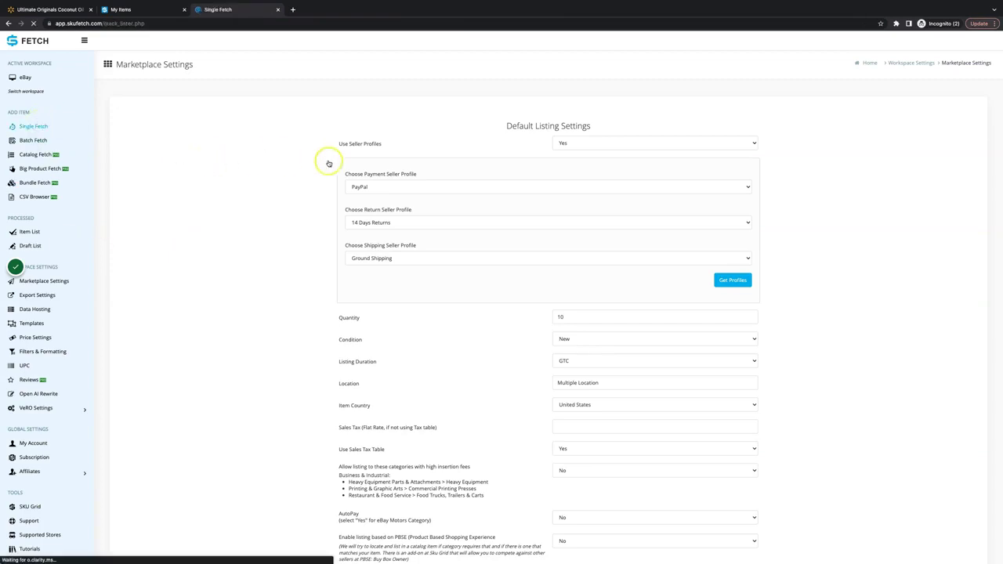
pyautogui.click(372, 139)
pyautogui.press('super+v')
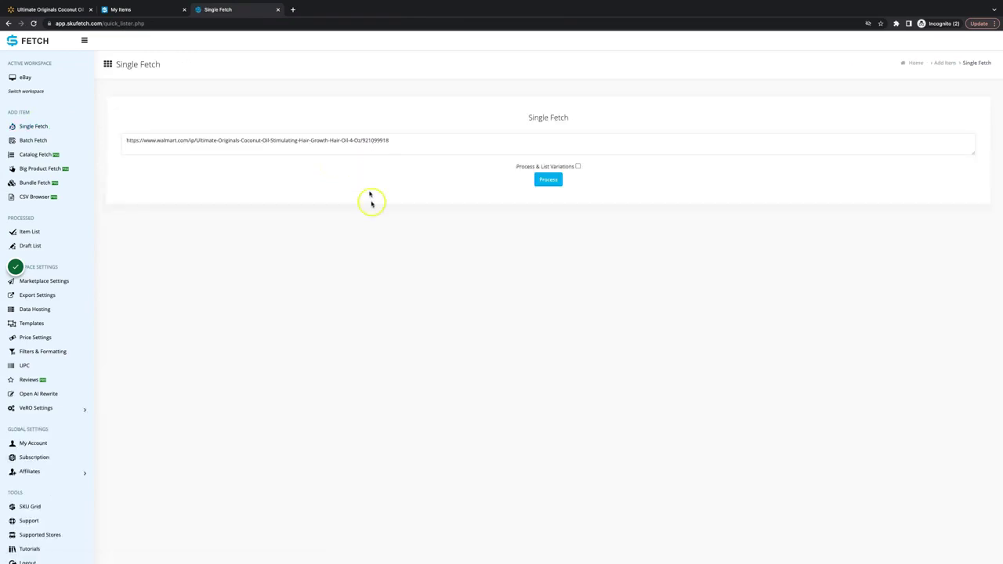
pyautogui.click(558, 182)
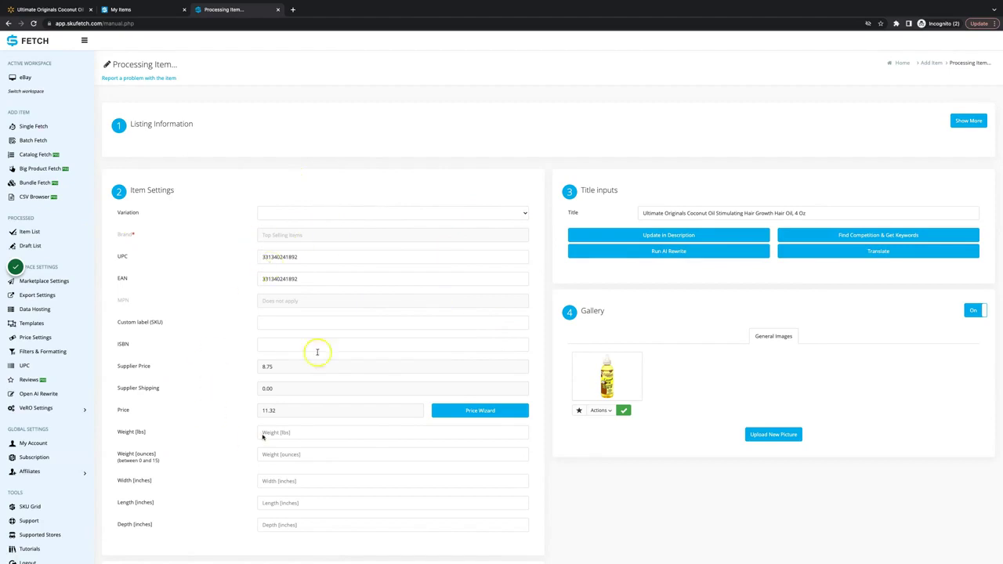
# Set the minimum margin to $5 in the Price Wizard's advanced formula and apply these settings to the item.
pyautogui.scroll(-1, 216, 336)
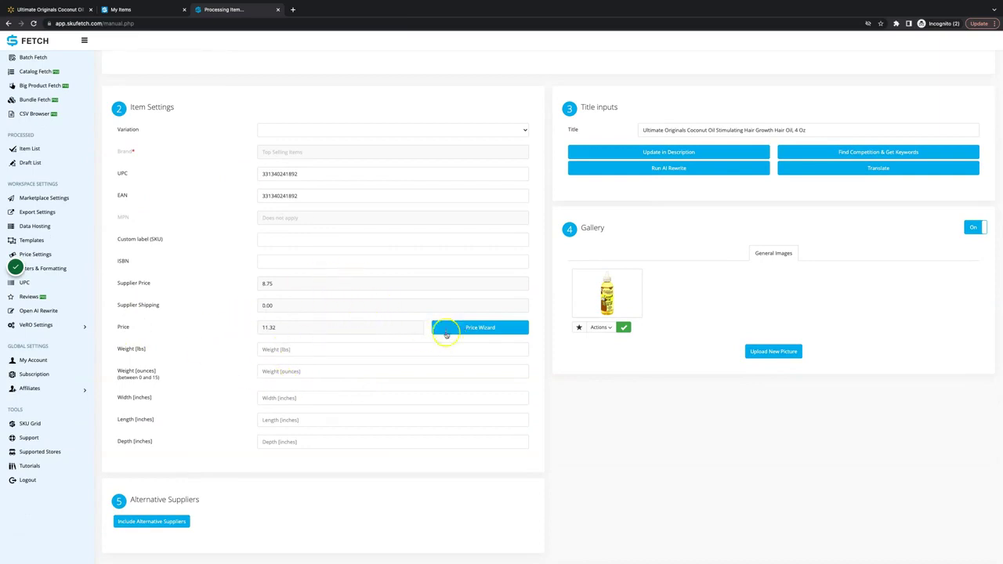
pyautogui.click(490, 328)
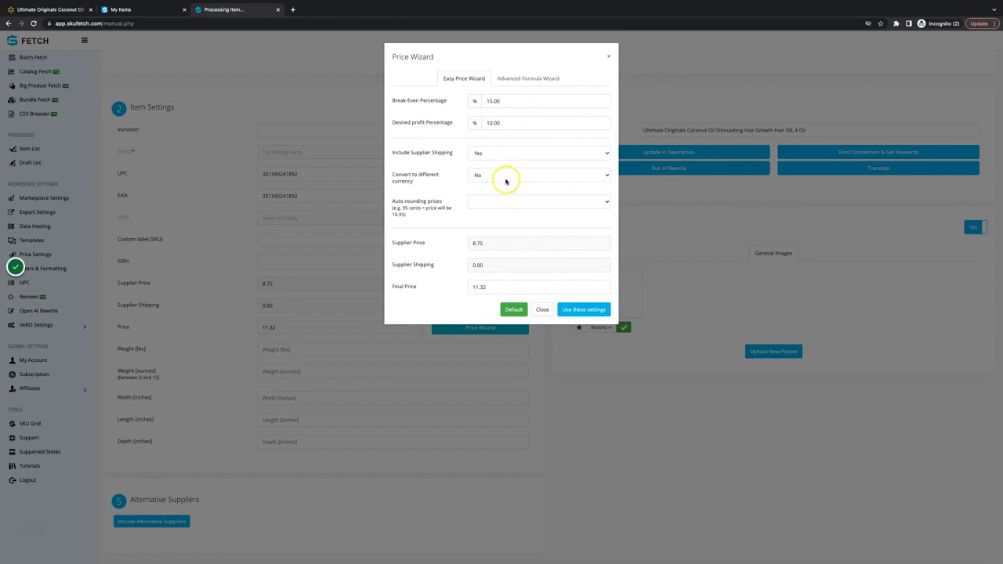
pyautogui.click(552, 78)
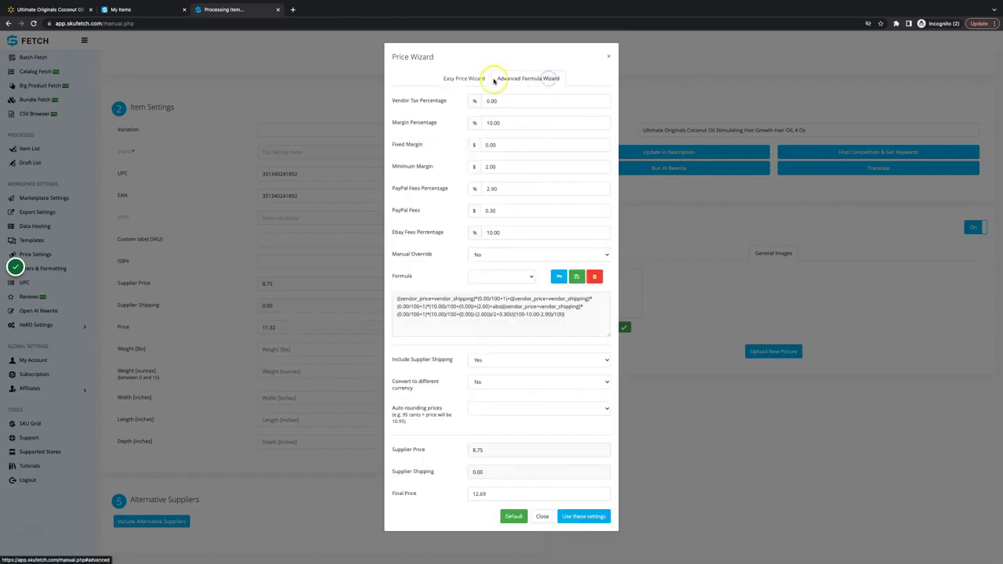
pyautogui.doubleClick(503, 167)
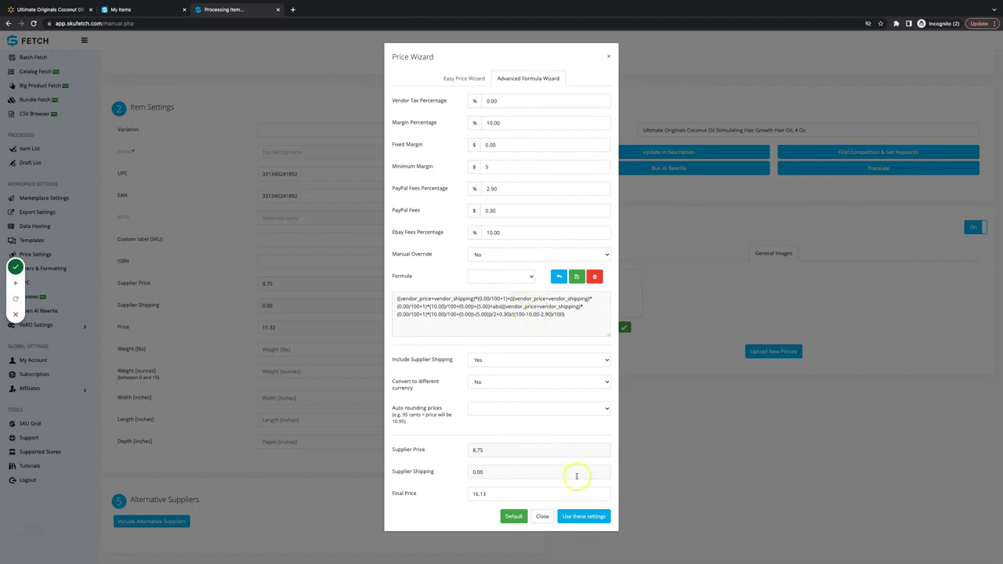
pyautogui.click(588, 517)
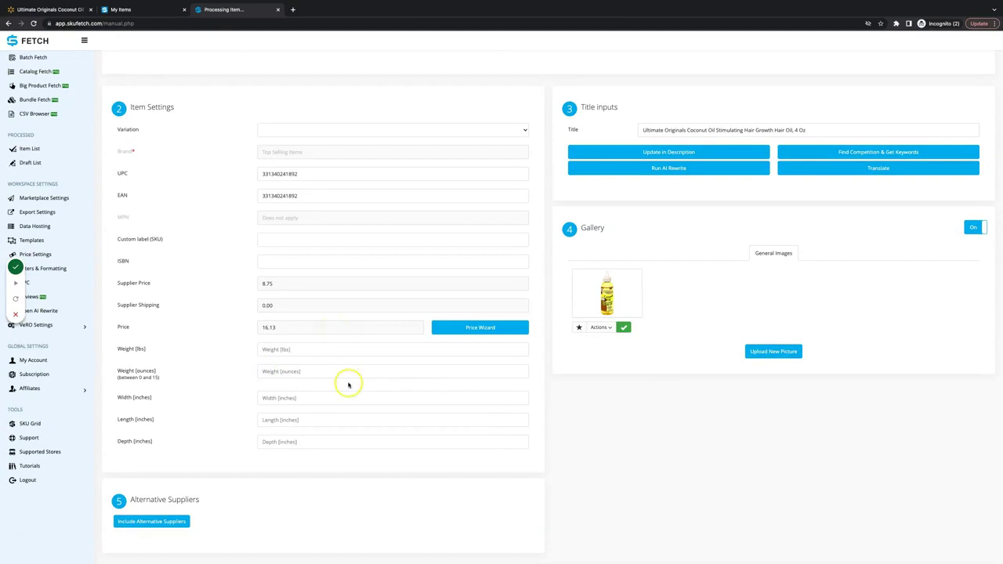
# Review the item's settings, description and title options on the processing page.
pyautogui.scroll(-3, 340, 392)
pyautogui.scroll(5, 340, 392)
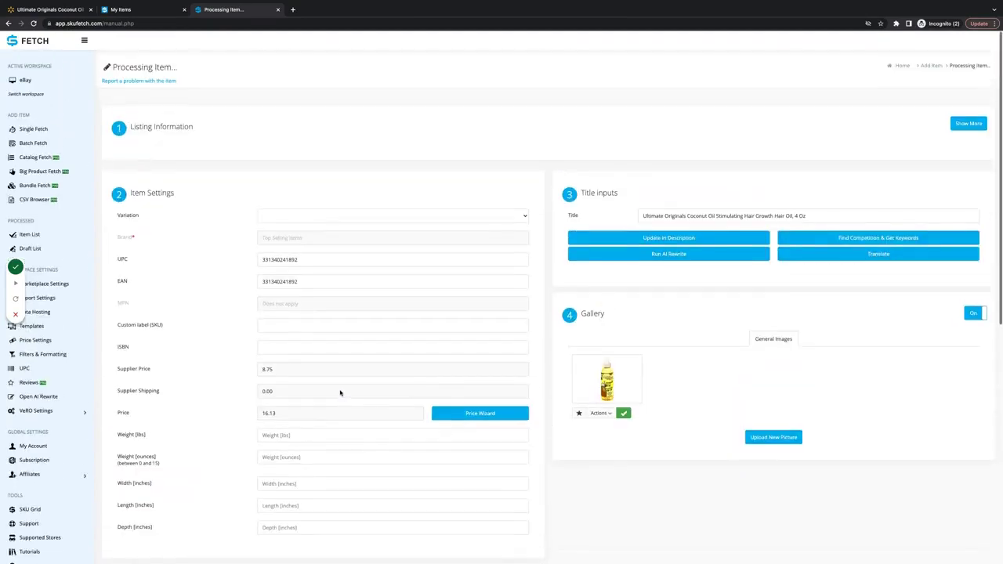
pyautogui.scroll(-5, 571, 314)
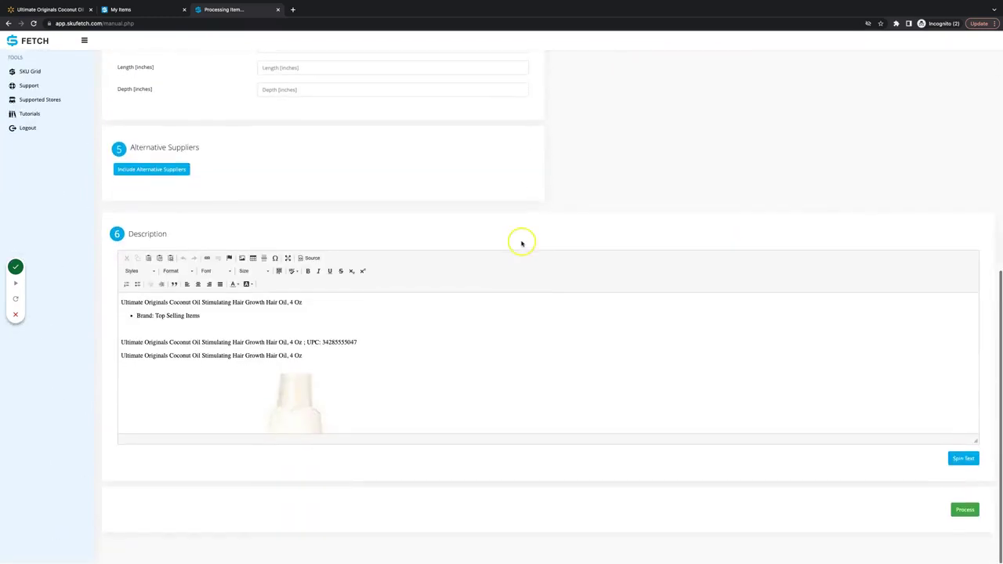
pyautogui.scroll(-3, 439, 347)
pyautogui.scroll(3, 439, 347)
pyautogui.scroll(10, 603, 215)
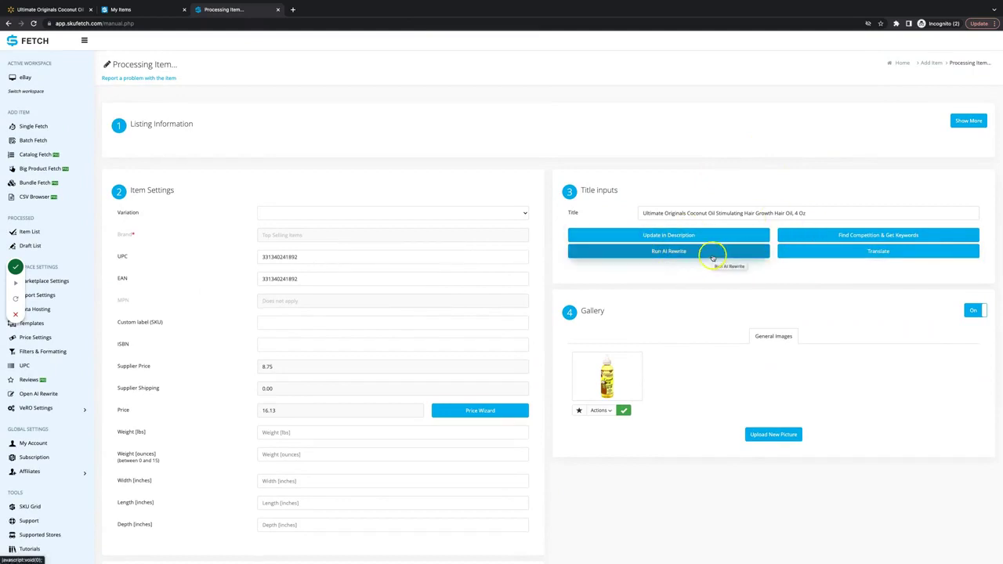
# Examine the item's description text, from the title line down to the repeated title above the product image.
pyautogui.scroll(-3, 592, 307)
pyautogui.scroll(-3, 591, 307)
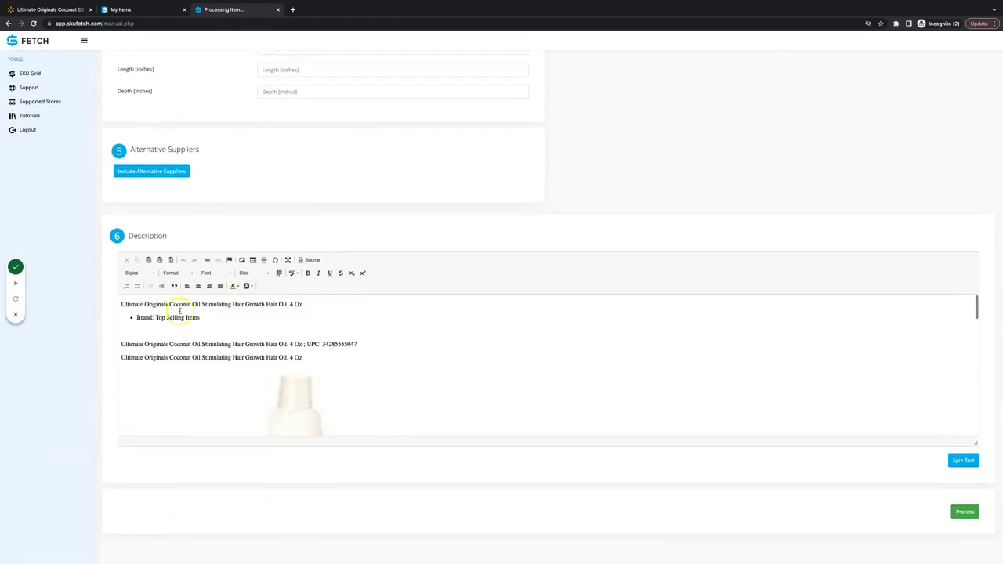
pyautogui.moveTo(312, 358); pyautogui.dragTo(76, 288)
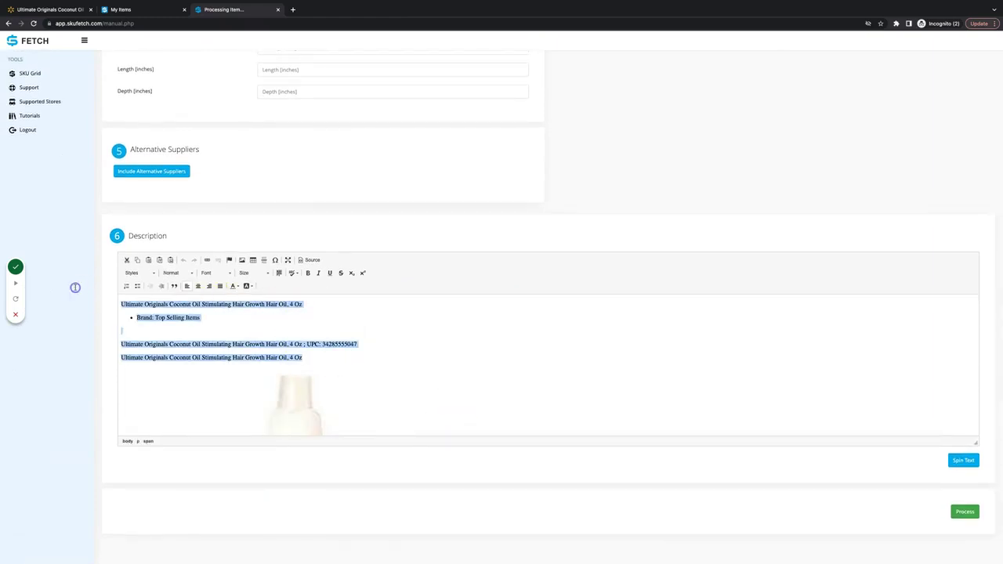
pyautogui.click(510, 337)
pyautogui.scroll(6, 510, 337)
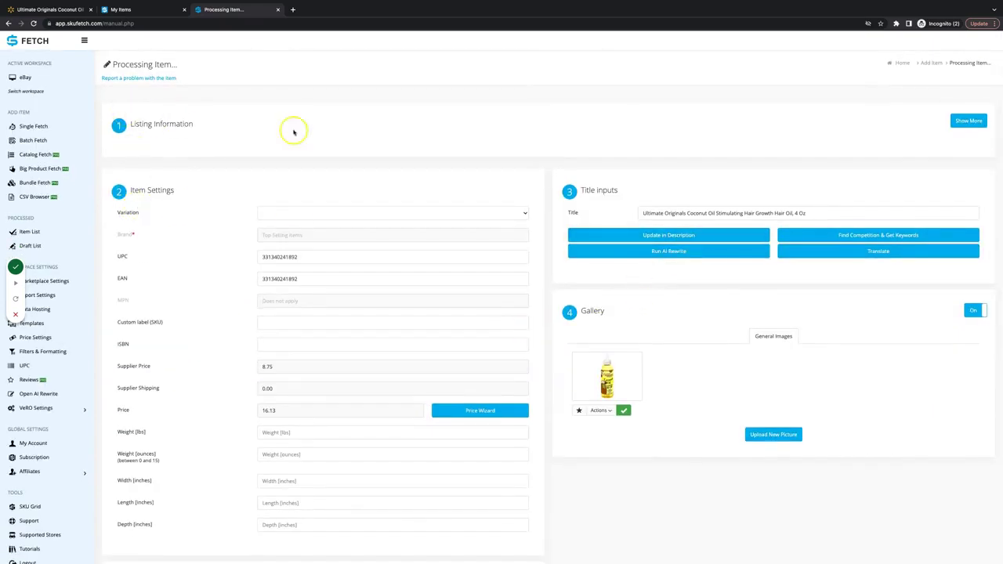
# Expand the listing information and examine the seller profiles, category and item specifics such as hair type, ingredients and styling effect.
pyautogui.click(969, 120)
pyautogui.scroll(-1, 410, 168)
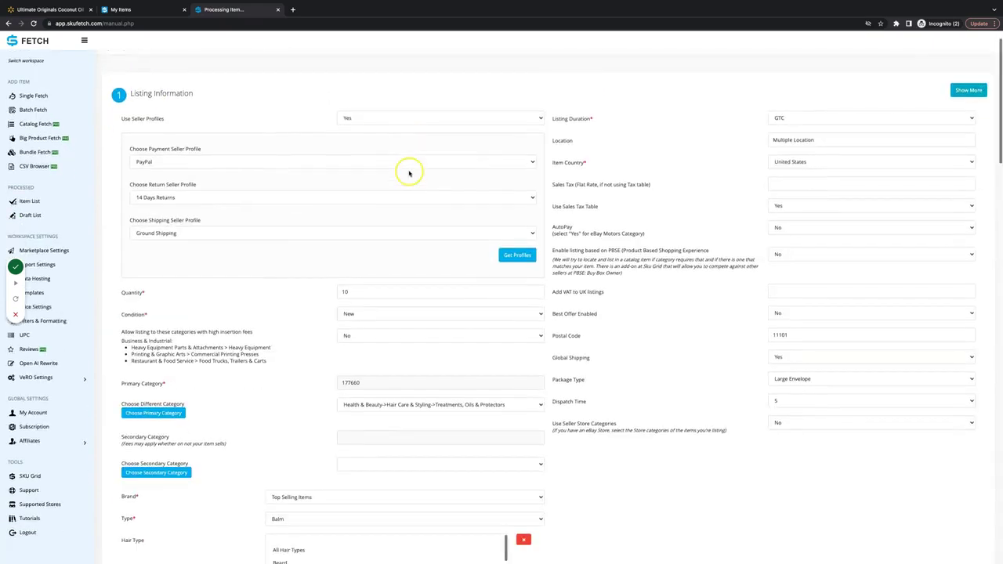
pyautogui.scroll(-5, 520, 260)
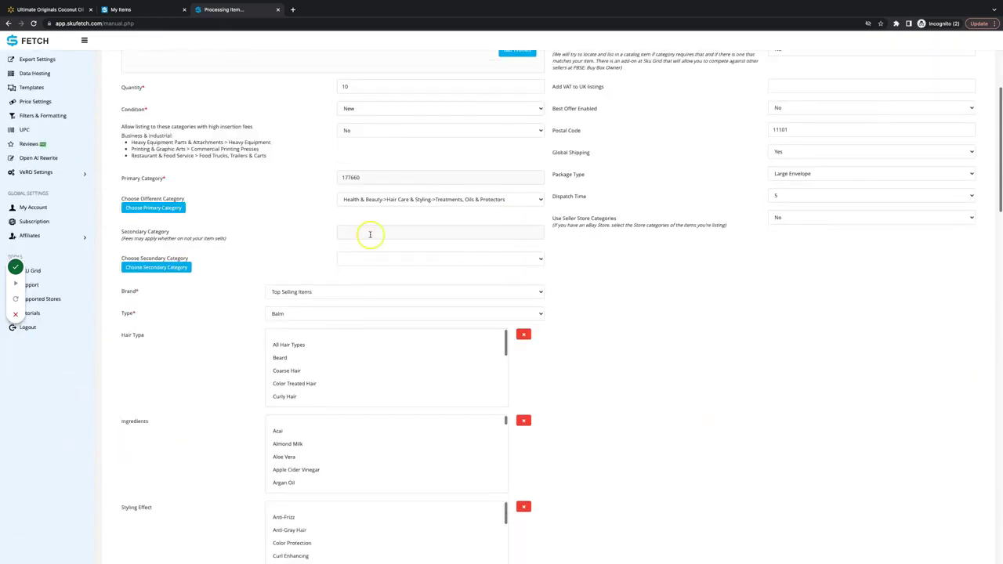
pyautogui.scroll(-3, 226, 259)
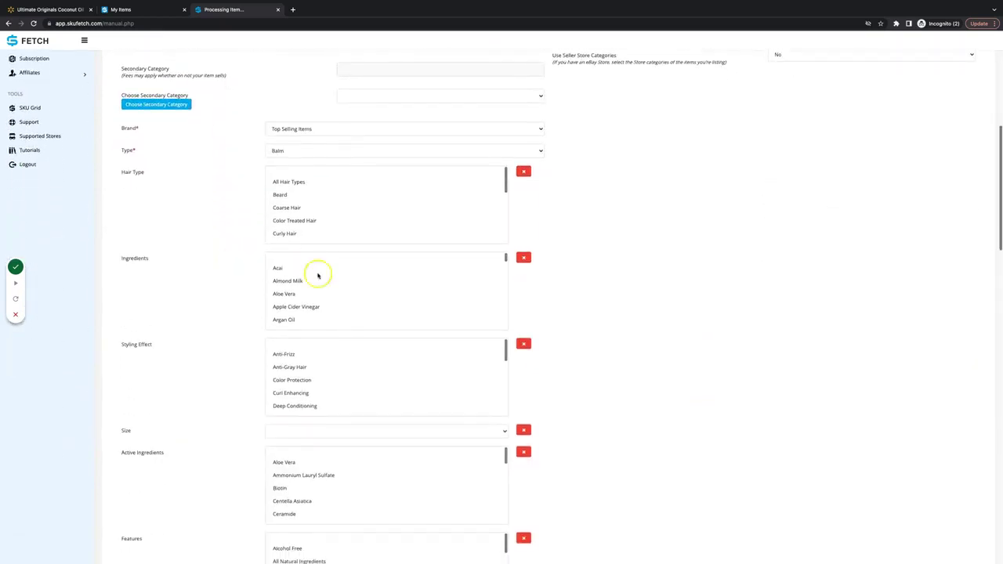
pyautogui.scroll(-2, 334, 363)
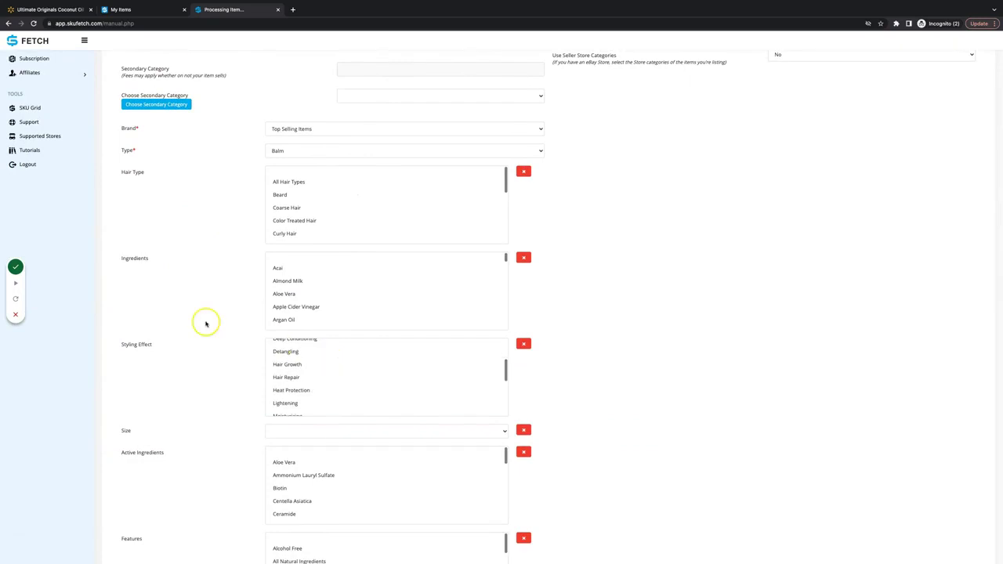
pyautogui.scroll(7, 205, 323)
pyautogui.scroll(4, 206, 322)
pyautogui.scroll(-6, 212, 345)
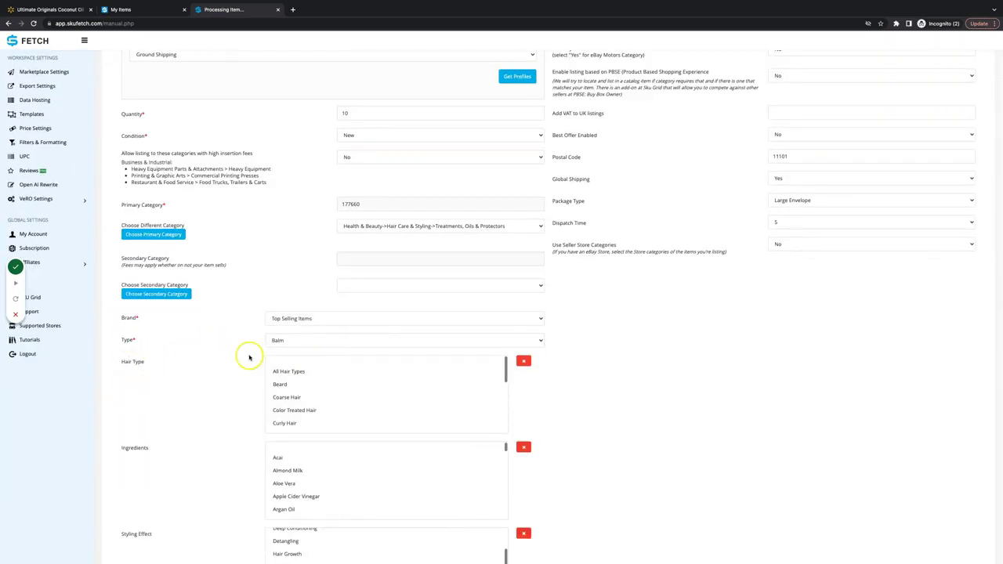
pyautogui.scroll(-5, 262, 379)
pyautogui.scroll(-9, 236, 370)
pyautogui.scroll(8, 236, 368)
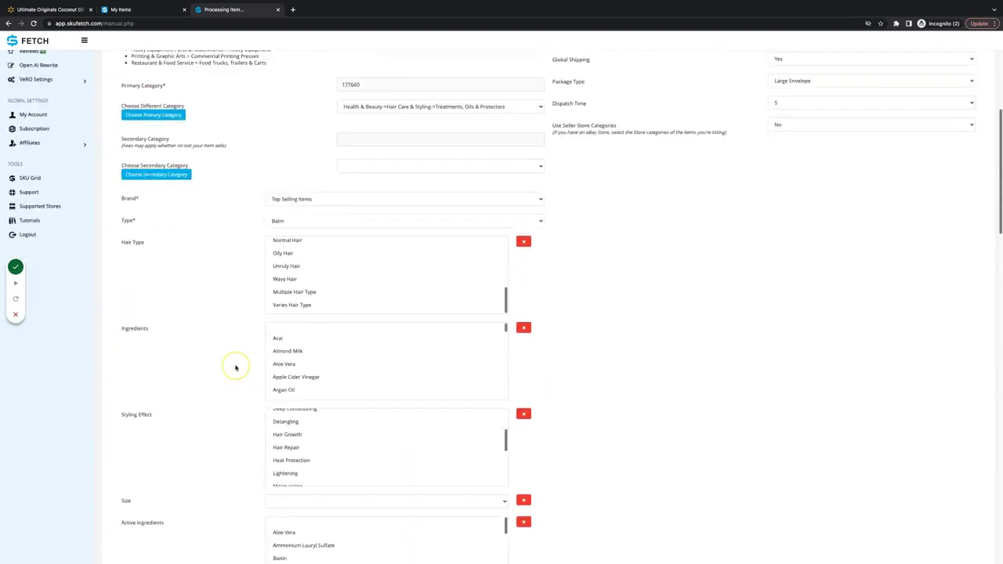
pyautogui.scroll(2, 235, 368)
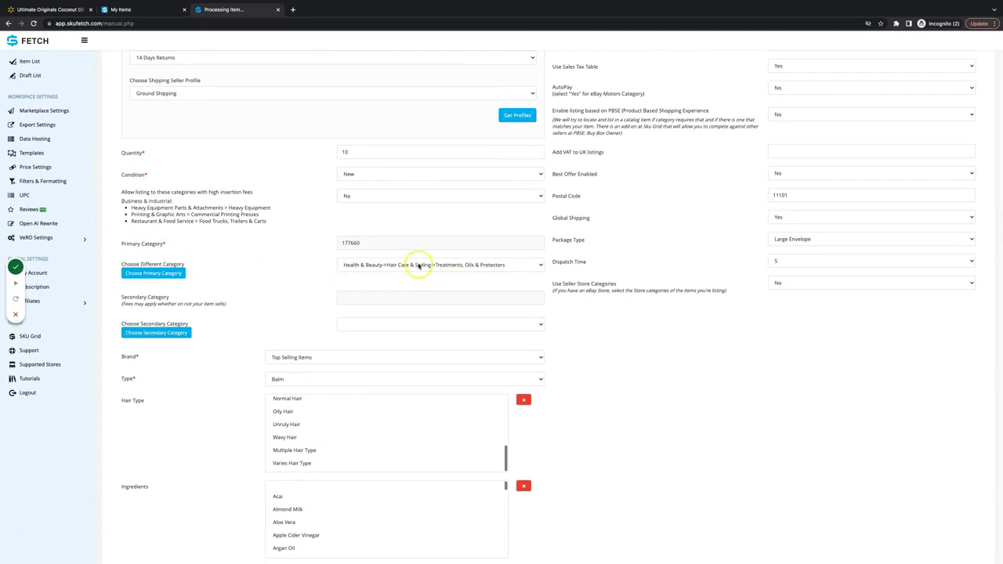
pyautogui.scroll(3, 502, 267)
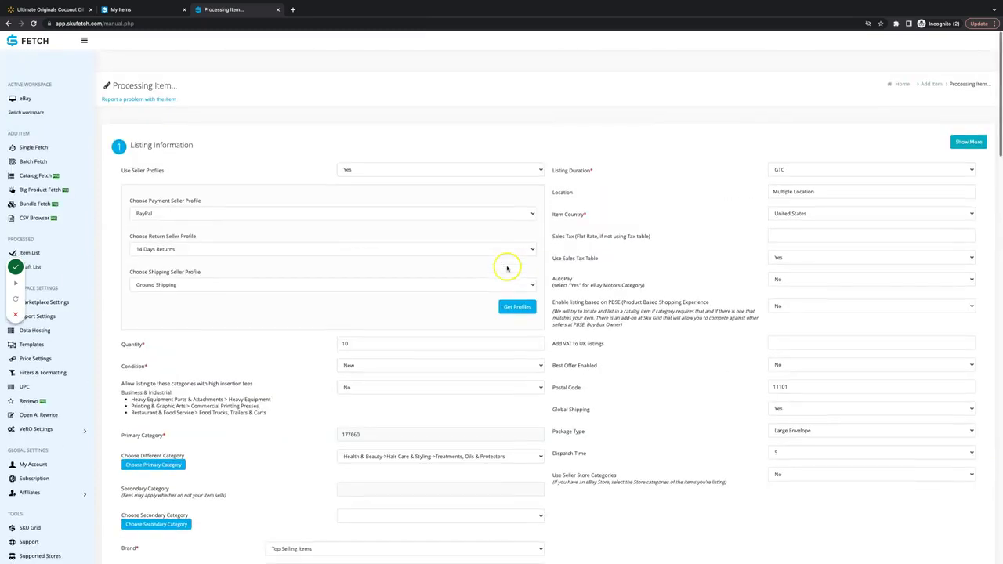
# Collapse the listing information and process the coconut hair oil item to list it on eBay.
pyautogui.click(969, 121)
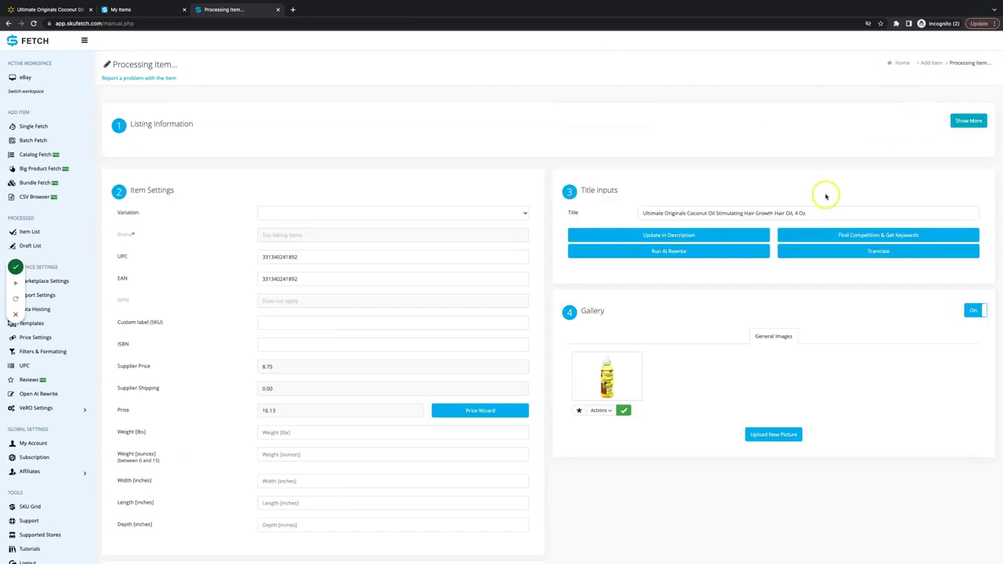
pyautogui.scroll(-6, 997, 324)
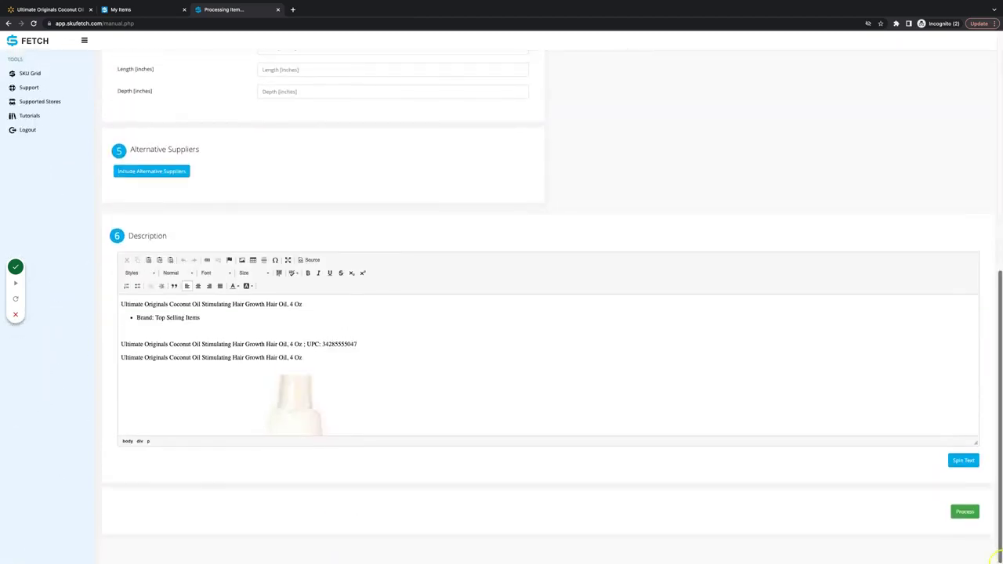
pyautogui.click(964, 512)
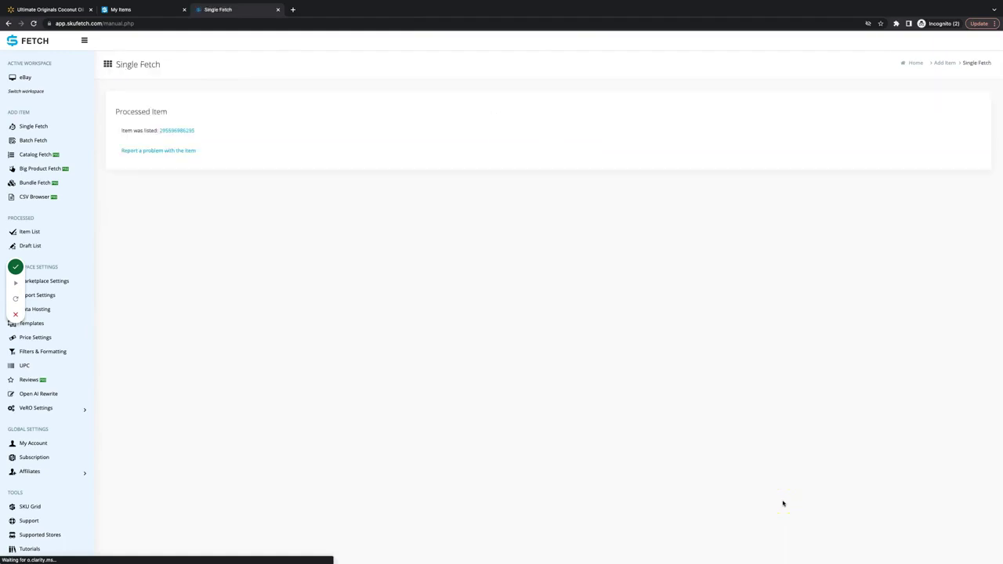
# Open the newly created eBay listing, check its price, item specifics and description, and close it.
pyautogui.click(180, 131)
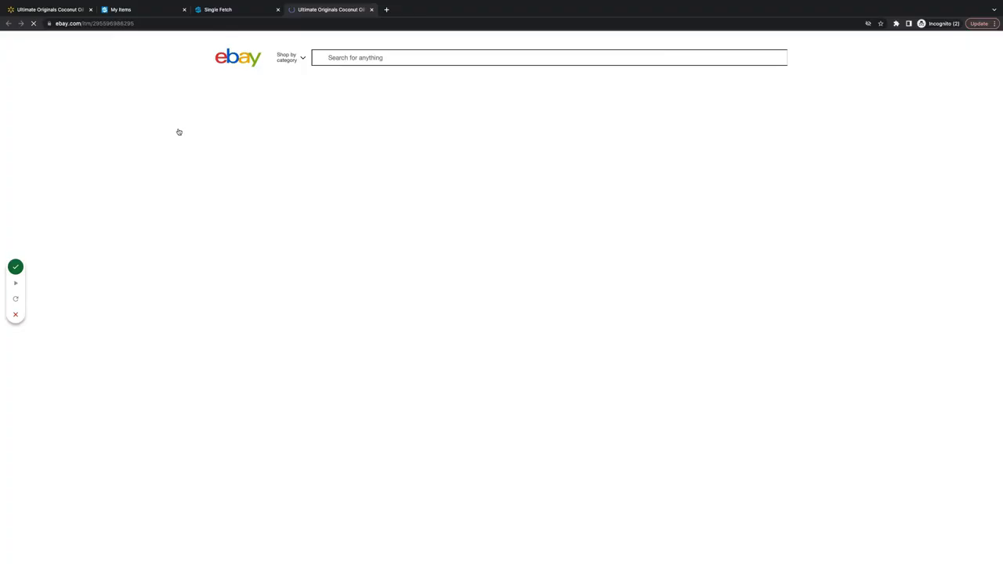
pyautogui.click(553, 222)
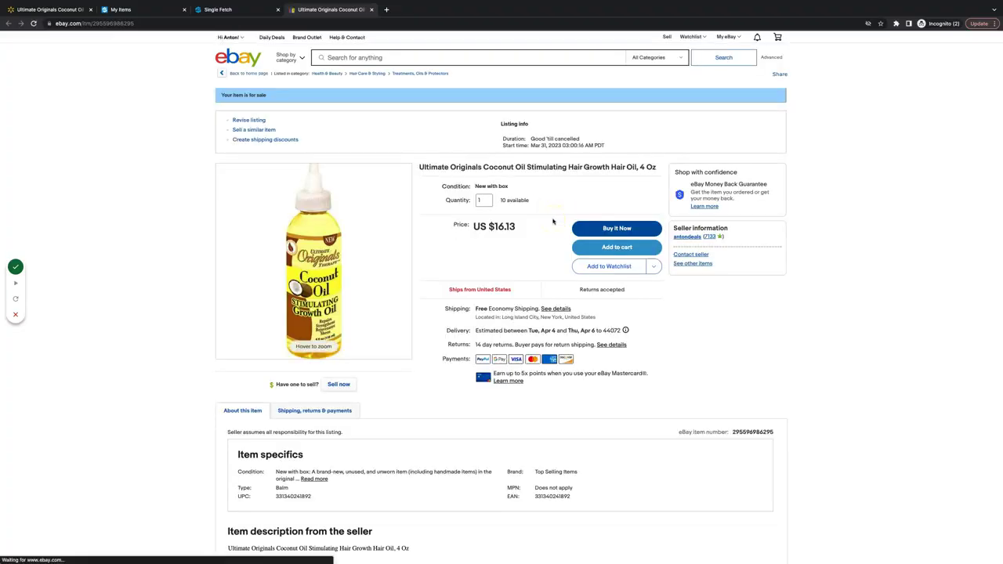
pyautogui.scroll(-3, 744, 395)
pyautogui.scroll(3, 744, 395)
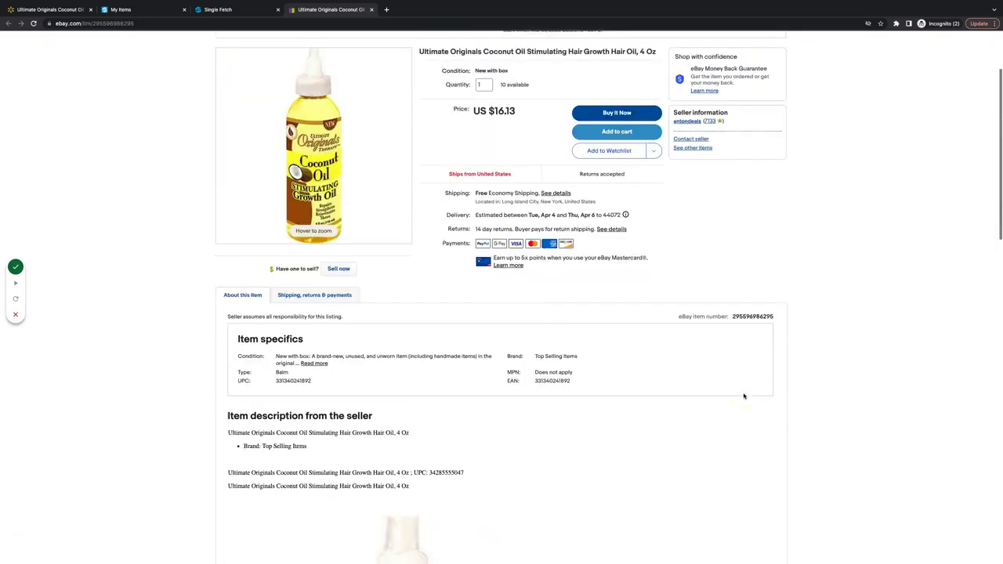
pyautogui.click(372, 9)
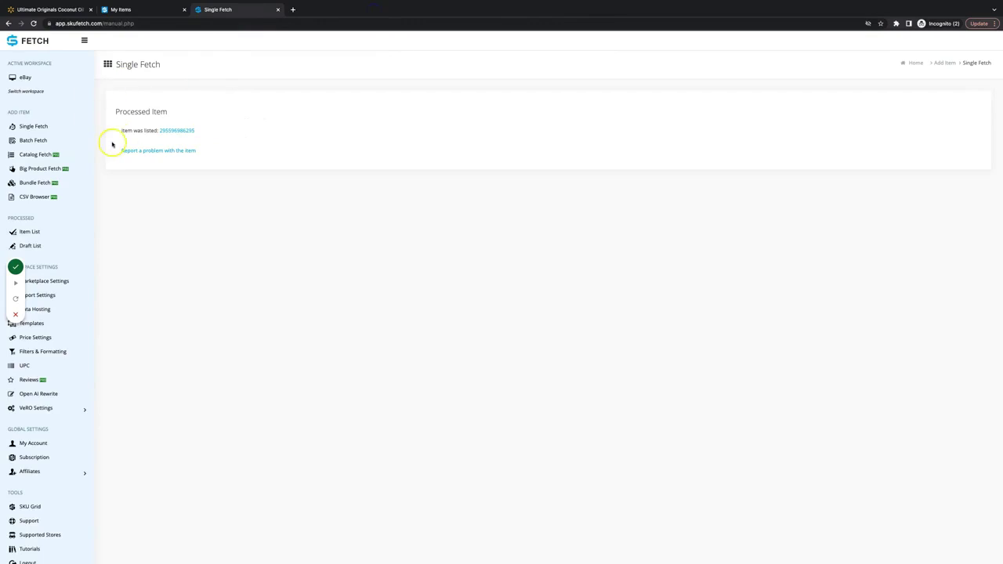
# Close the Sku Fetch page, return to the SKU Grid item inventory and reload it.
pyautogui.click(278, 9)
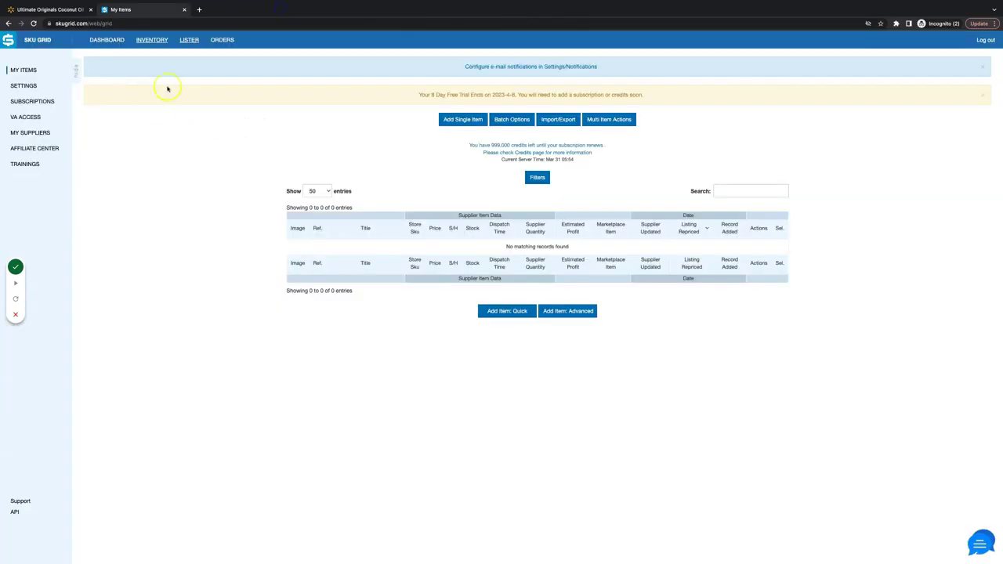
pyautogui.click(145, 24)
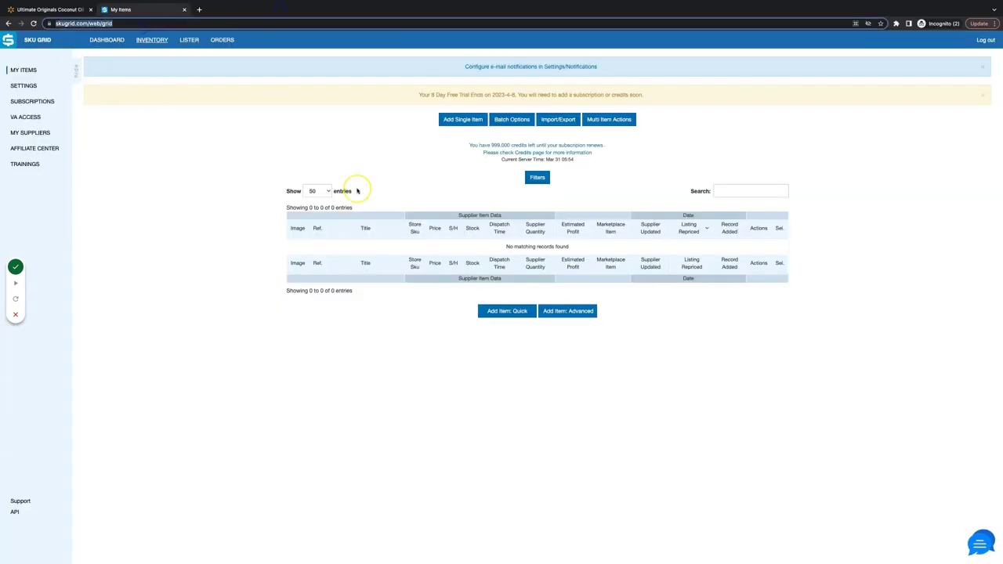
pyautogui.press('Return')
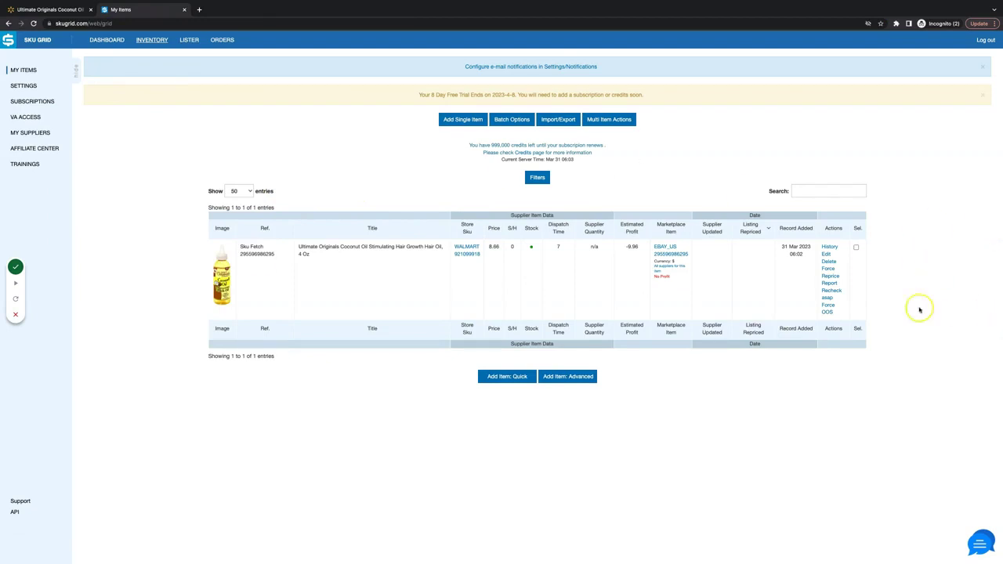
# Open the coconut hair oil item's history, examine all its supplier price, shipping and stock records, and close it.
pyautogui.click(828, 247)
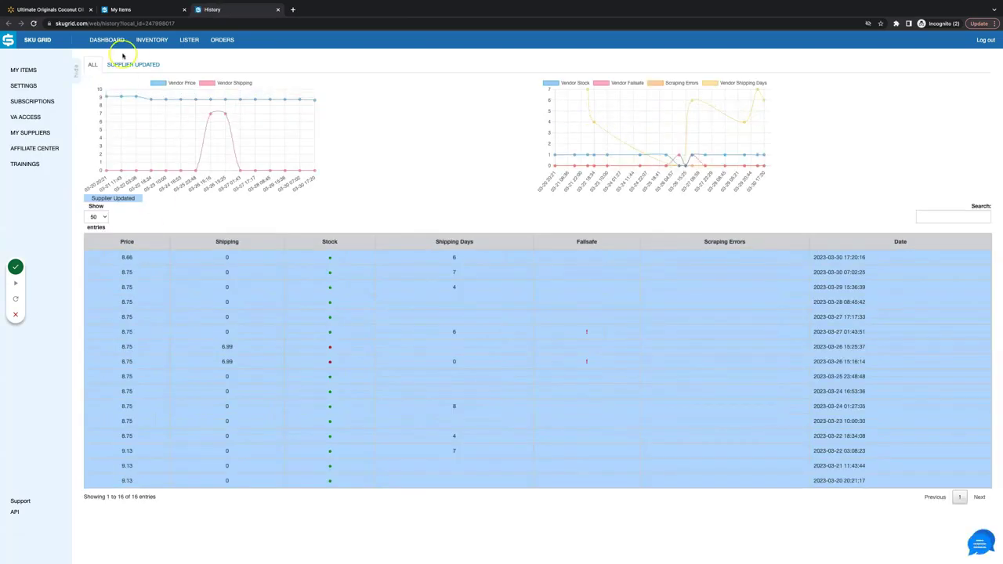
pyautogui.click(125, 63)
pyautogui.click(94, 65)
pyautogui.scroll(2, 321, 161)
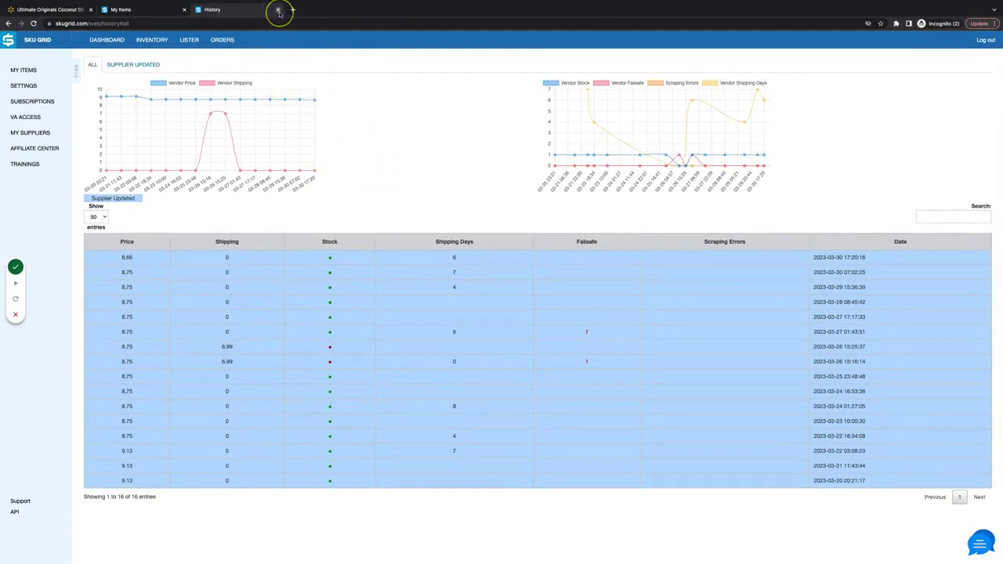
pyautogui.click(278, 10)
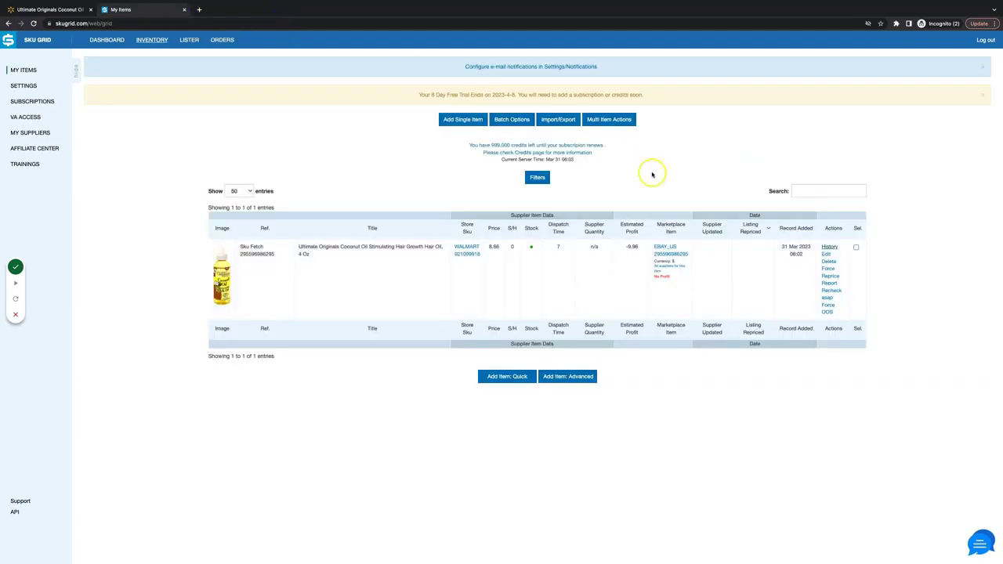